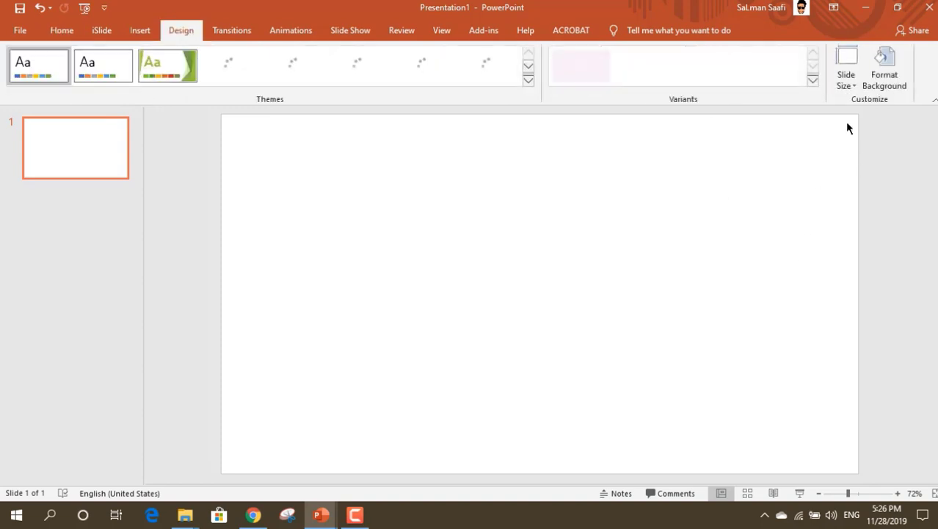
Step: Set a custom 10 by 10 inch portrait slide size and ensure existing content fits
click(847, 73)
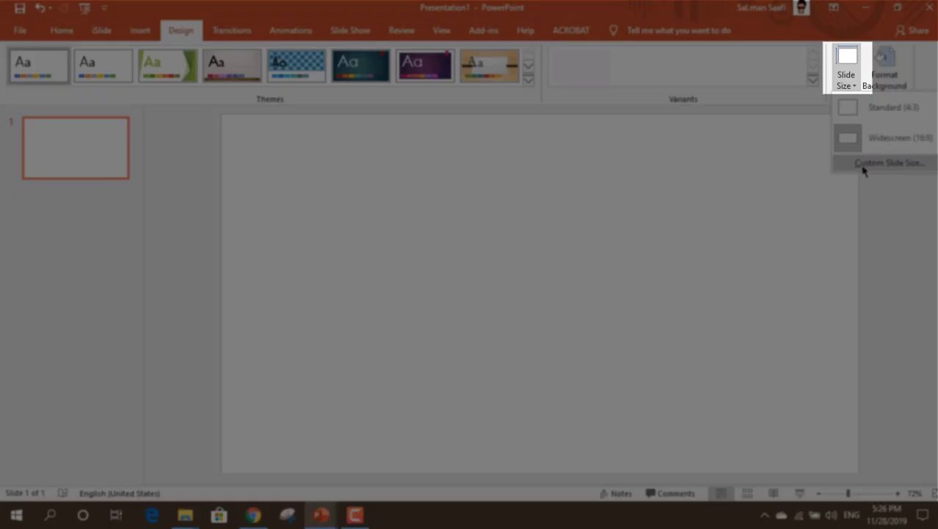
click(858, 163)
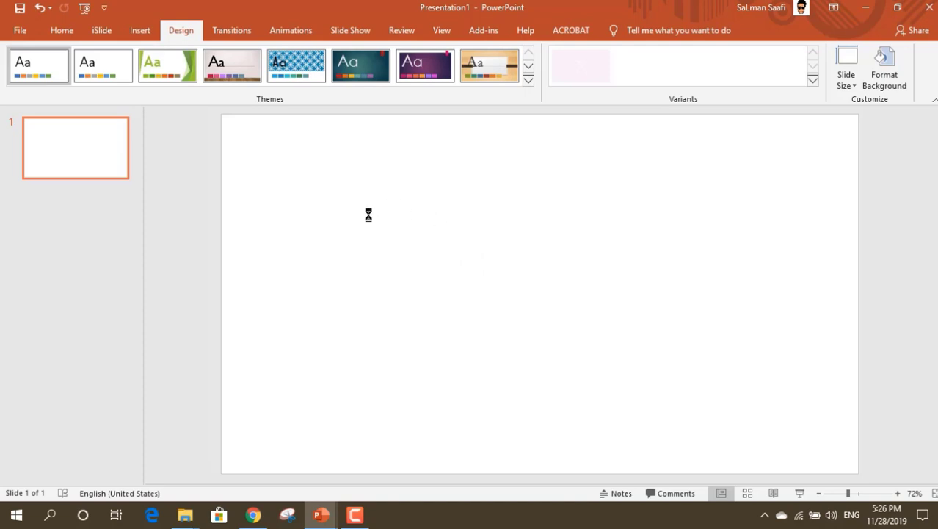
drag(372, 235, 343, 230)
text(10)
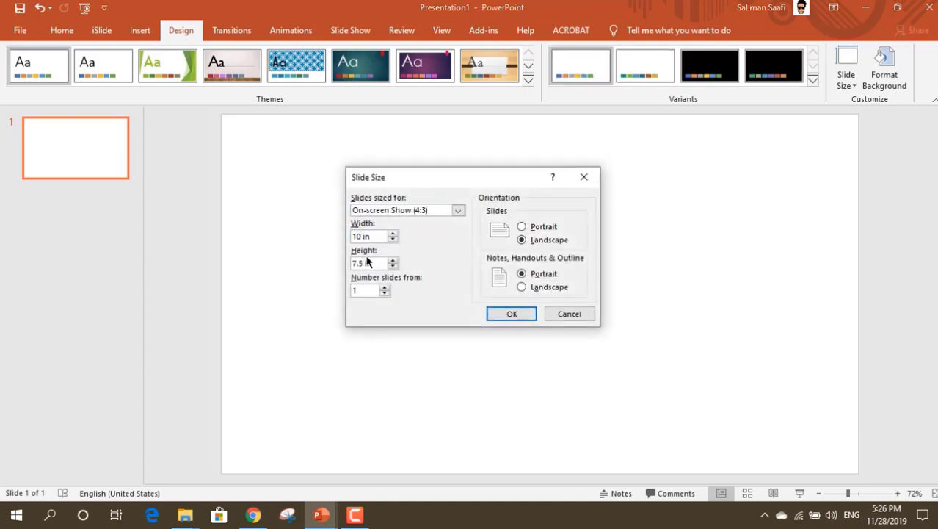
mouse_move(357, 263)
mouse_down()
mouse_move(339, 260)
mouse_move(348, 267)
mouse_up()
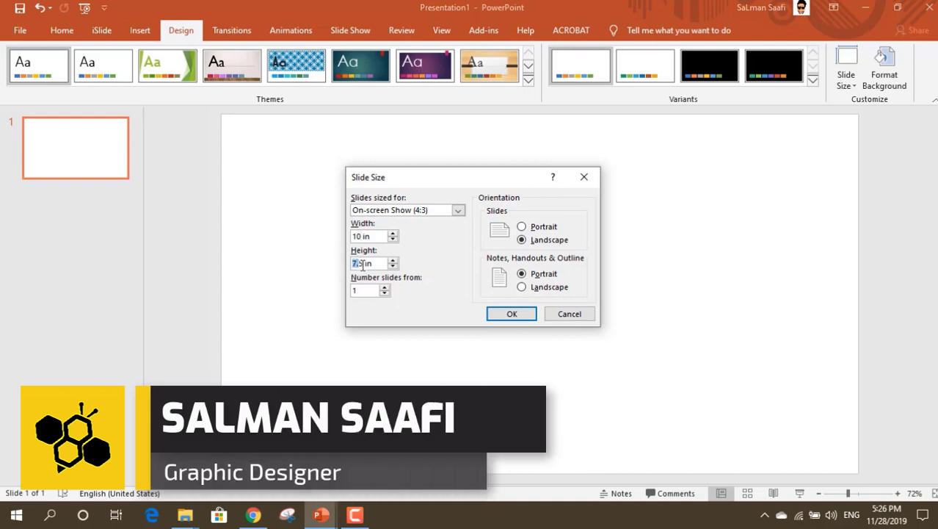
text(10)
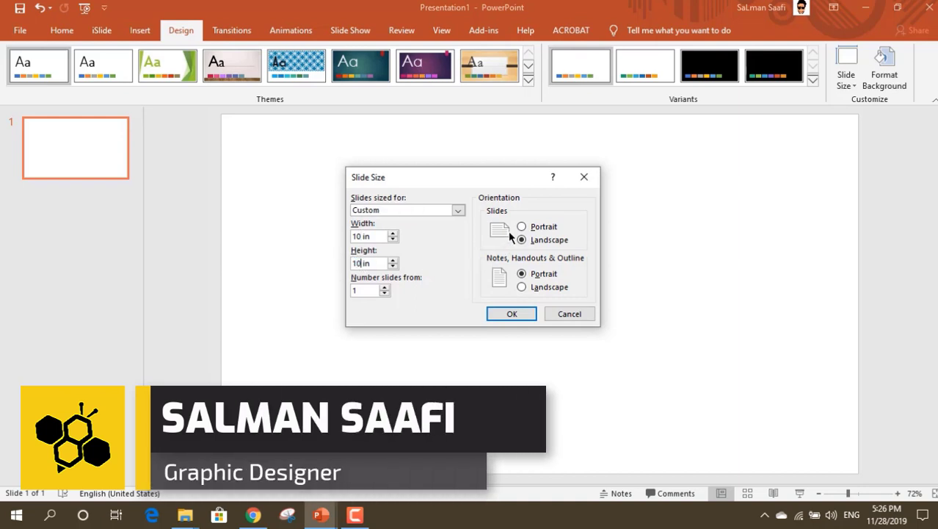
click(522, 226)
click(512, 313)
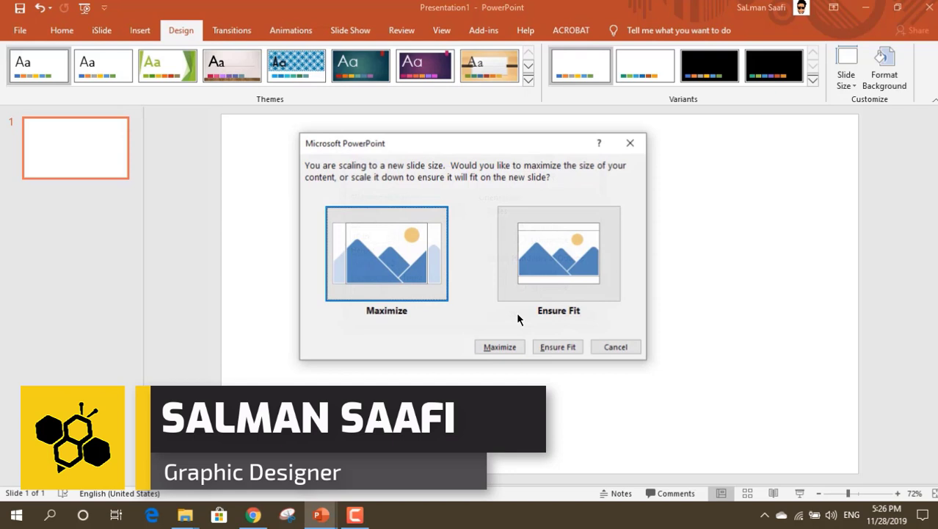
click(570, 253)
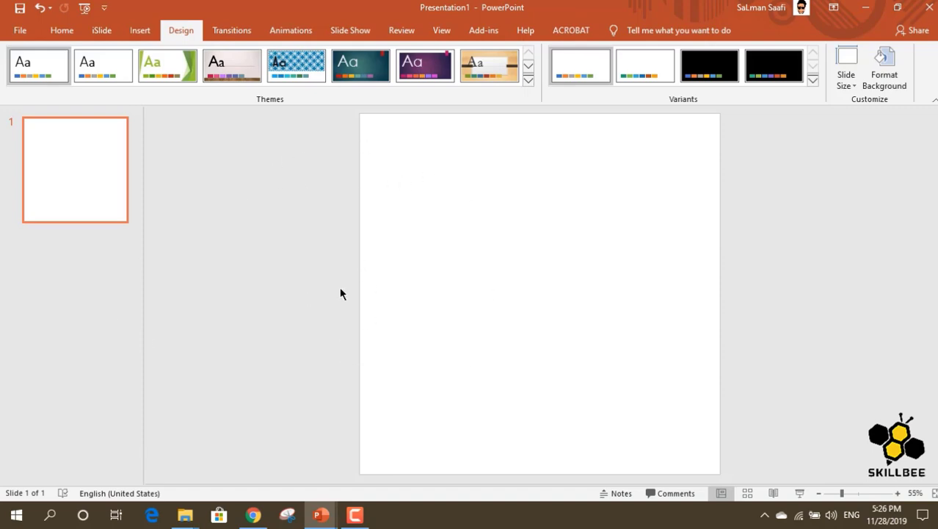
Step: Search Chrome images for 'gloomy hd wallpapers' and copy the dark railway track photo
key(alt+Tab)
text(gloomy h)
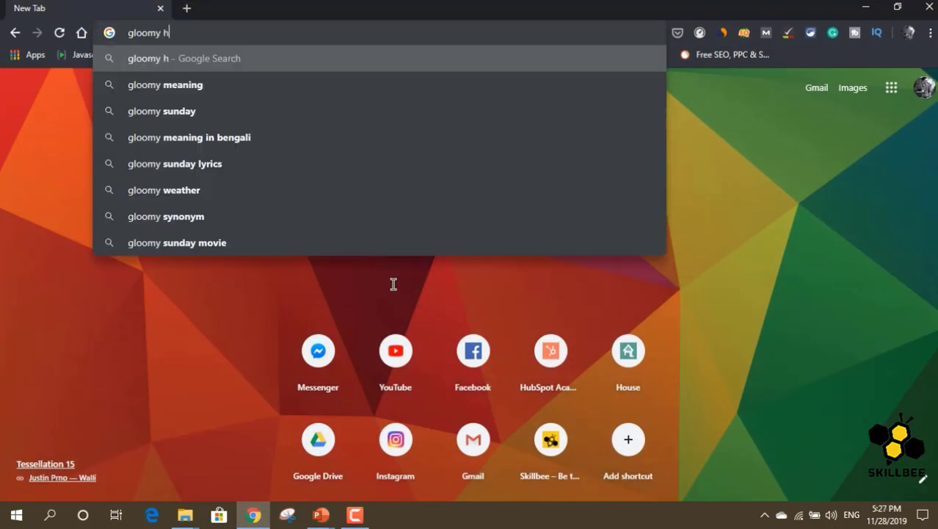
text(d w)
key(Return)
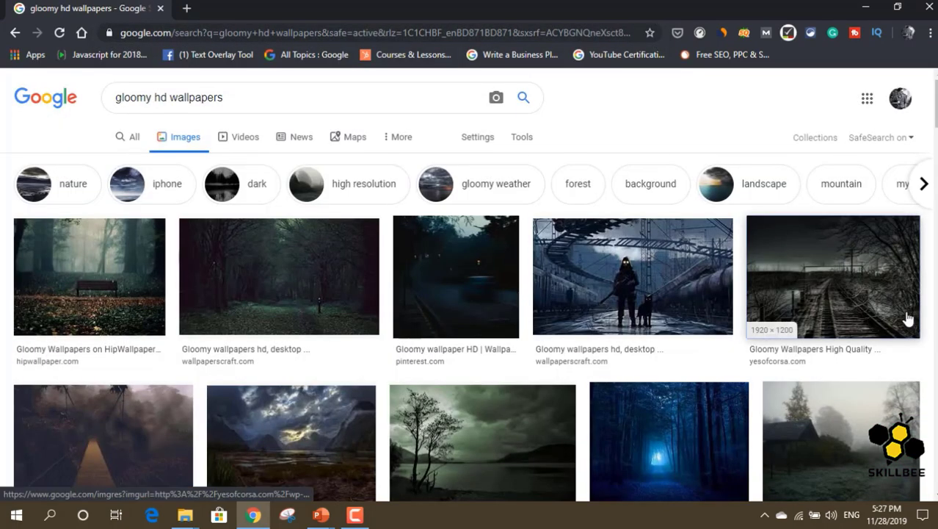
click(905, 319)
scroll(685, 428, down, 3)
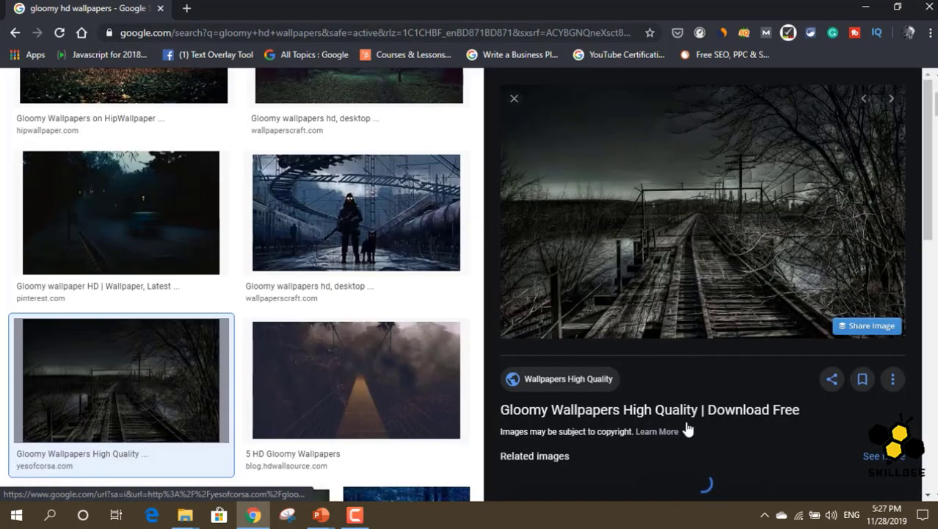
right_click(662, 180)
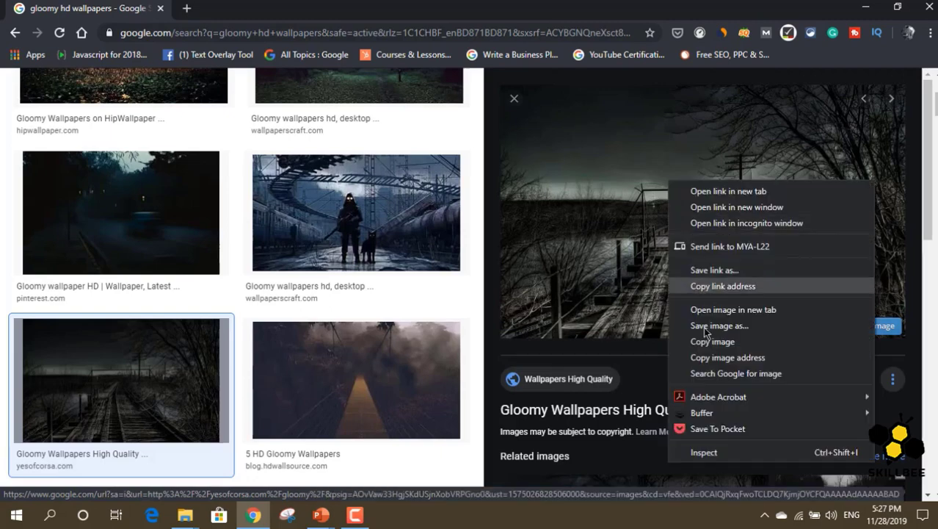
click(705, 335)
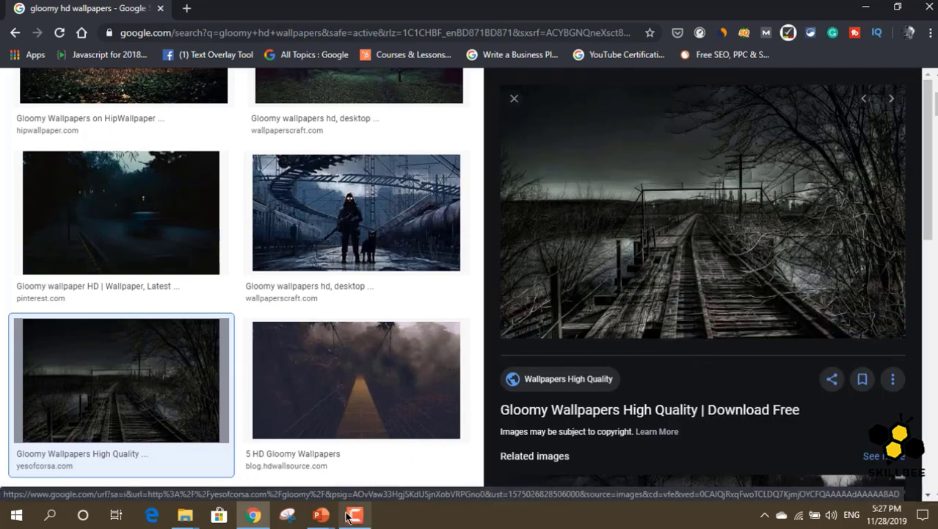
Step: Paste the copied railway photo onto the blank square slide as a picture
mouse_move(321, 514)
click(368, 454)
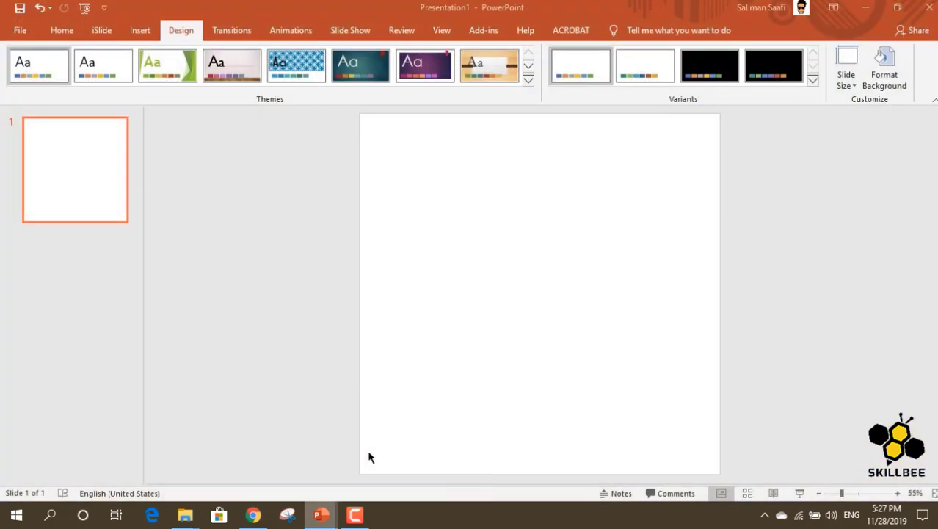
right_click(317, 170)
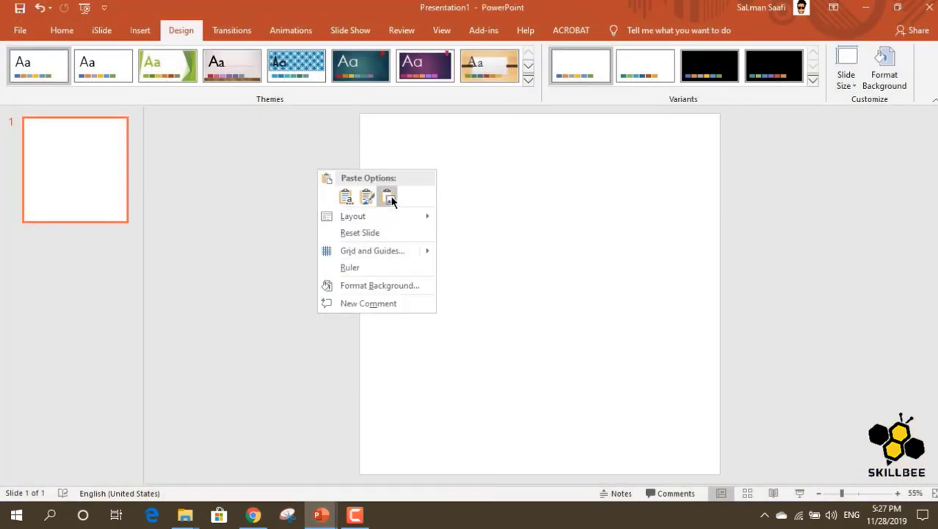
click(388, 197)
Step: Enlarge the photo to the slide's full height and centre it over the slide
drag(597, 301, 547, 201)
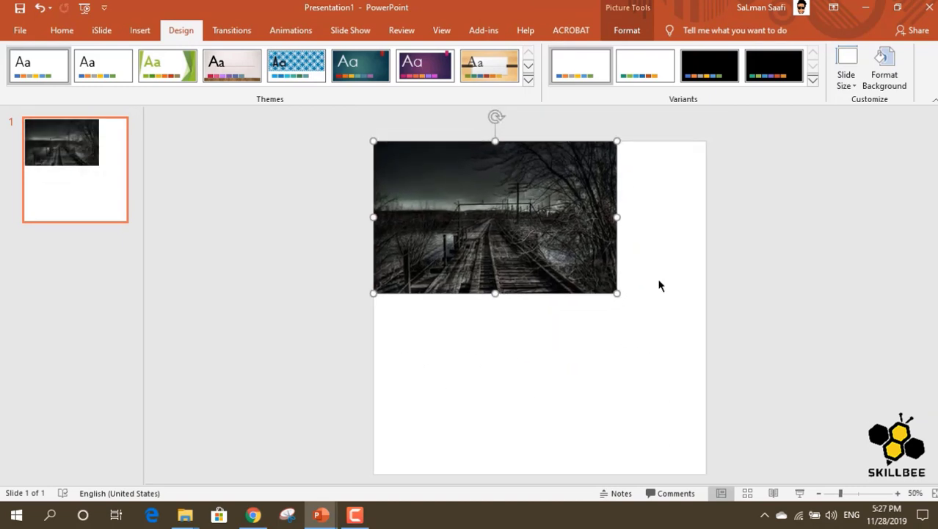
scroll(657, 285, down, 3)
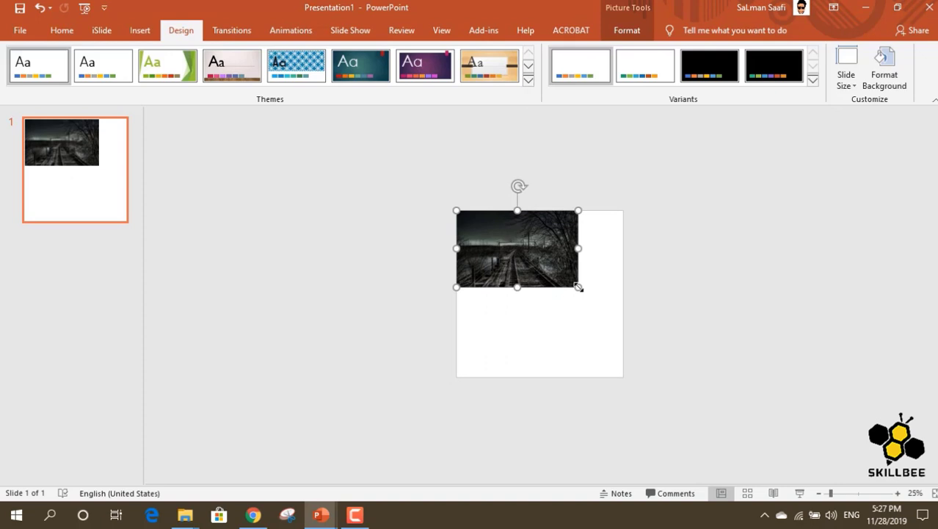
drag(581, 293, 626, 377)
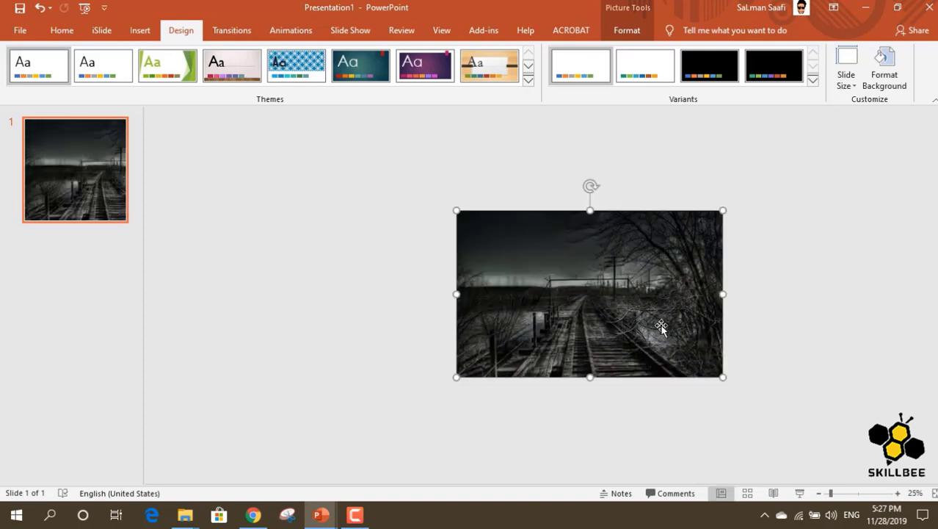
drag(656, 294, 623, 308)
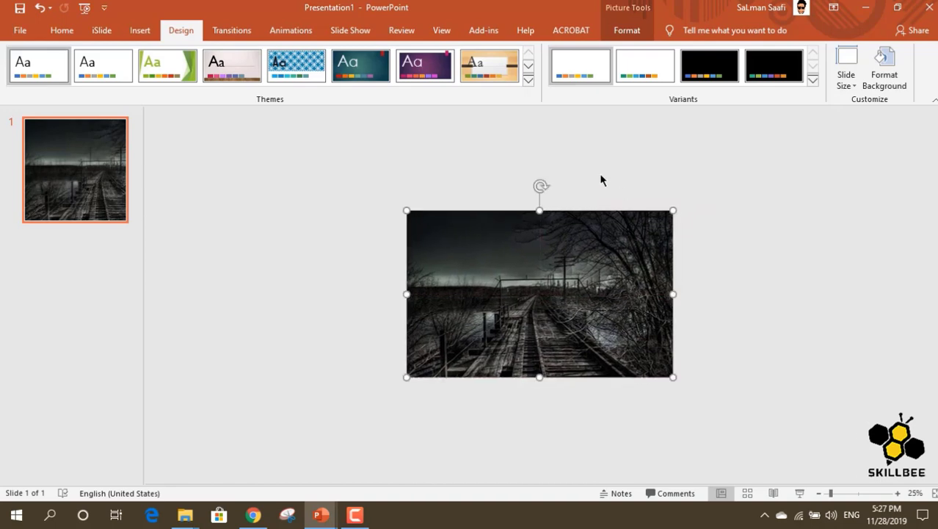
scroll(585, 188, down, 1)
scroll(585, 188, up, 2)
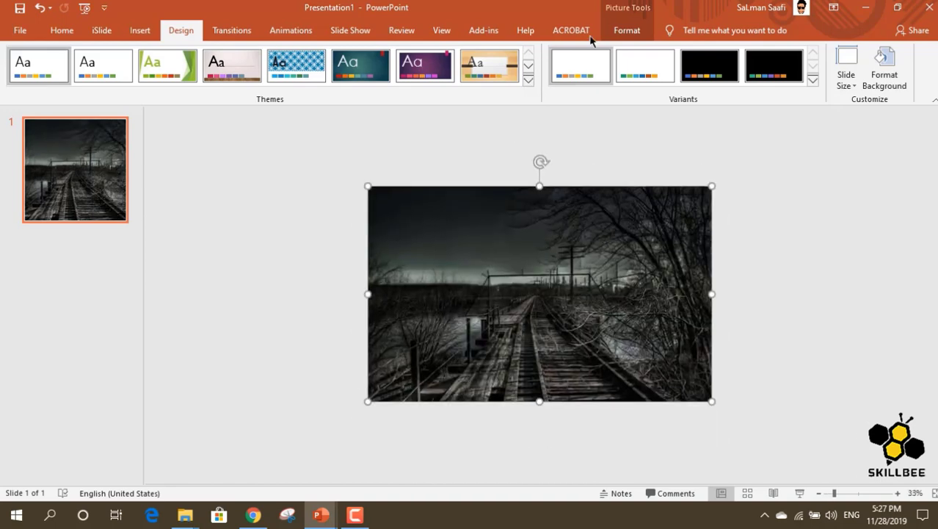
Step: Crop the photo's right and left sides until it is exactly 10 inches wide
click(621, 35)
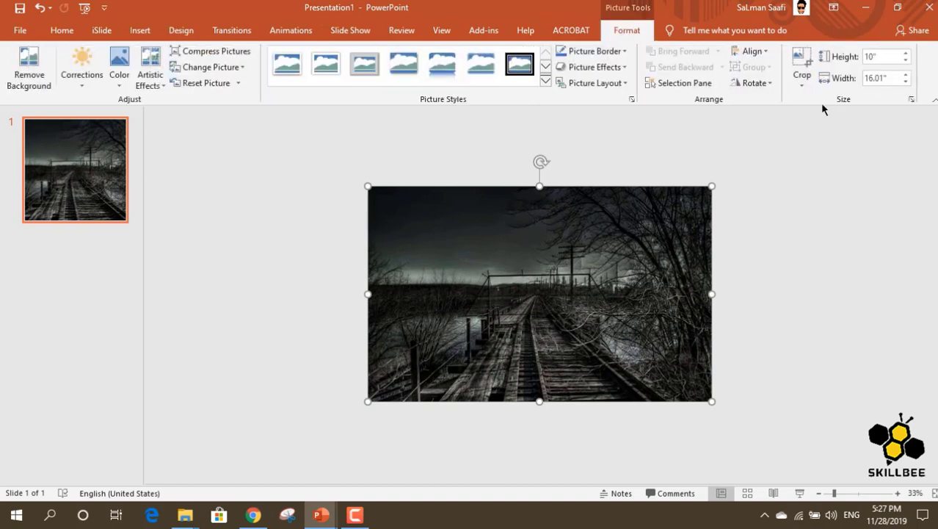
click(800, 59)
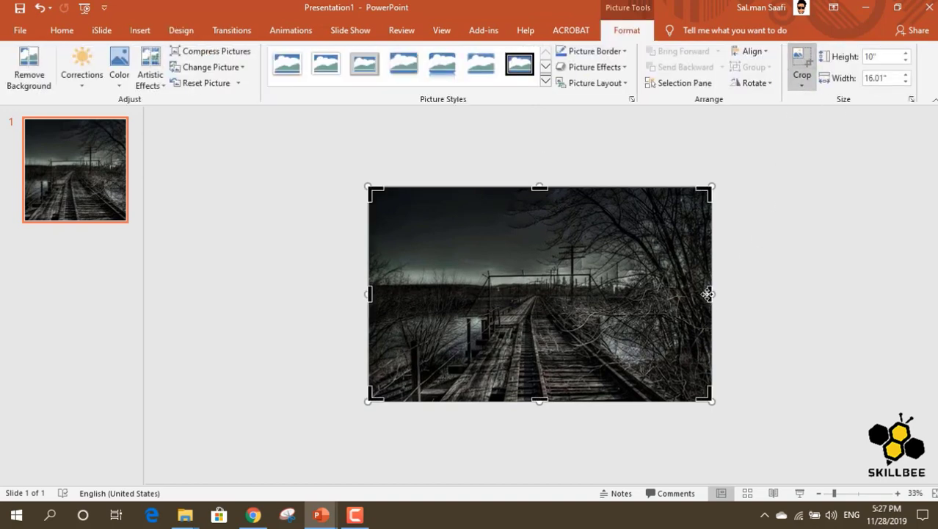
drag(707, 294, 647, 303)
drag(369, 293, 431, 327)
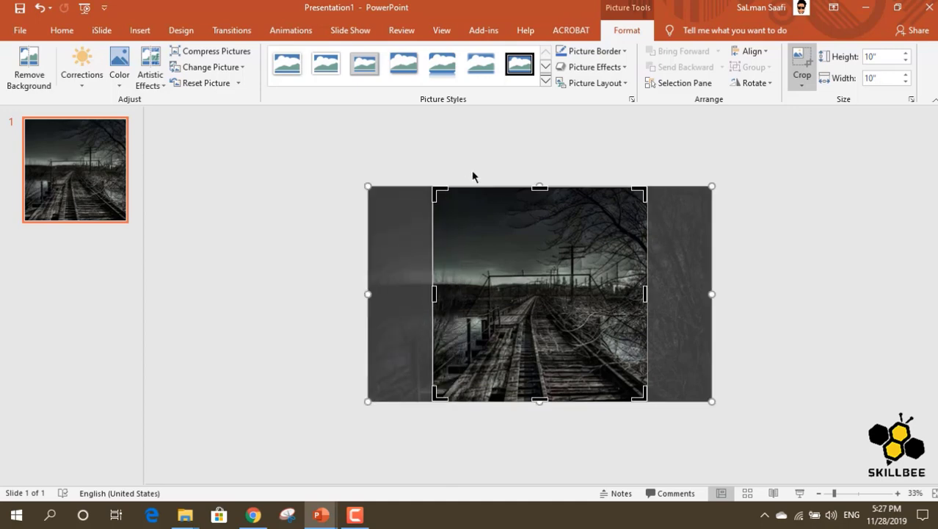
click(472, 176)
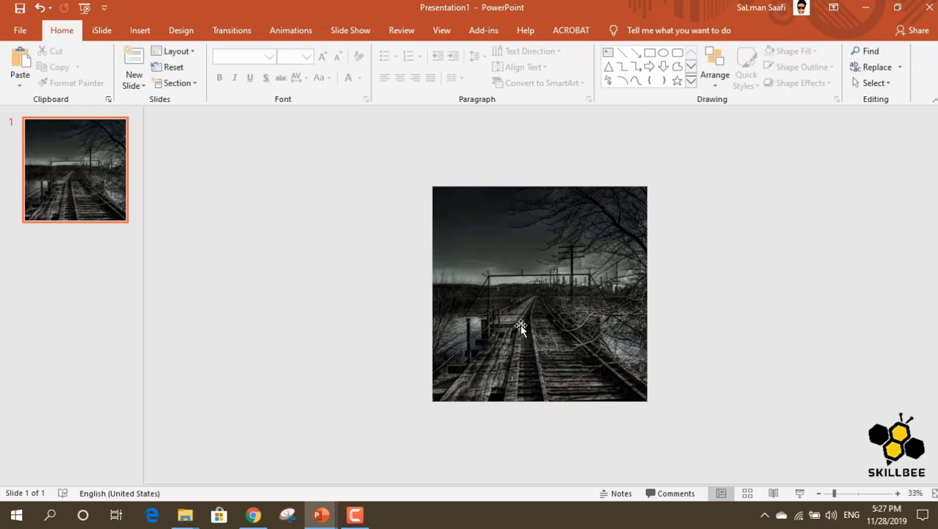
Step: Copy all the Sun Tzu quote text from the ppt661F.pptm sample, then return to Presentation1
mouse_move(321, 514)
click(227, 473)
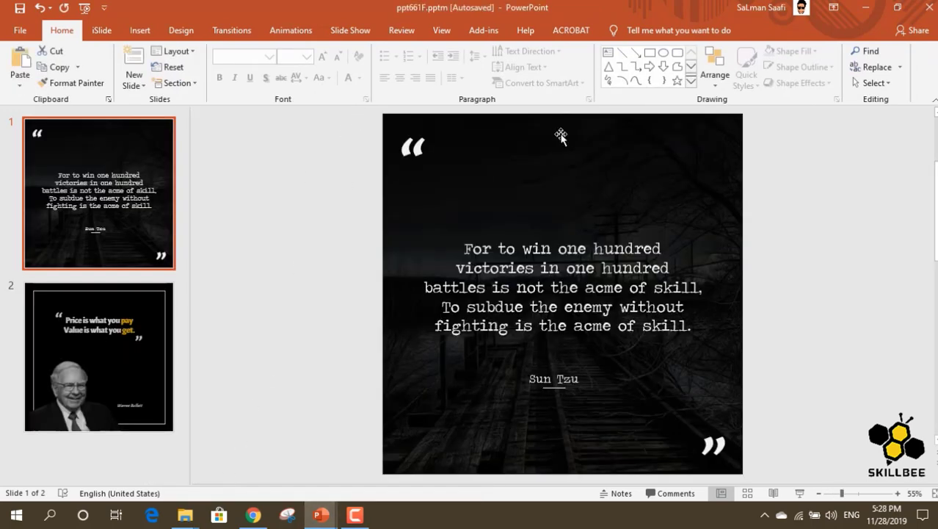
click(561, 248)
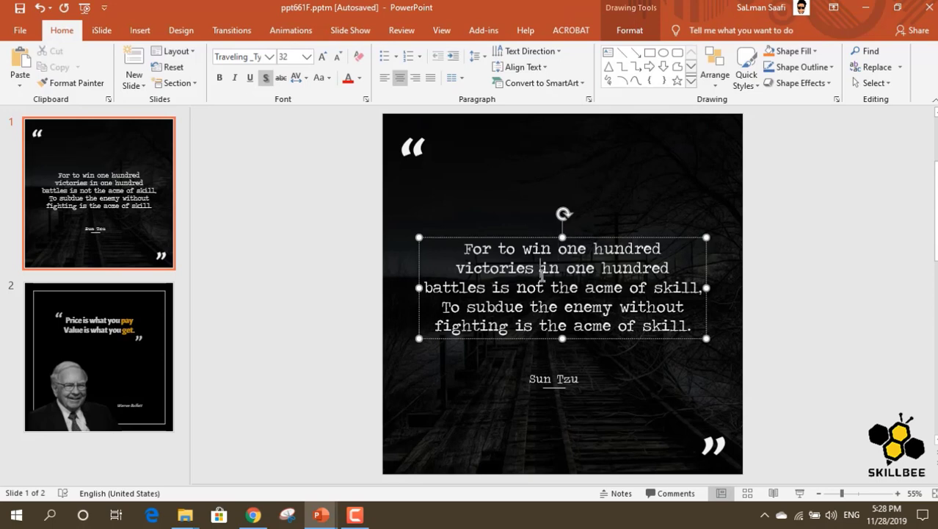
key(ctrl+a)
key(ctrl+c)
click(799, 233)
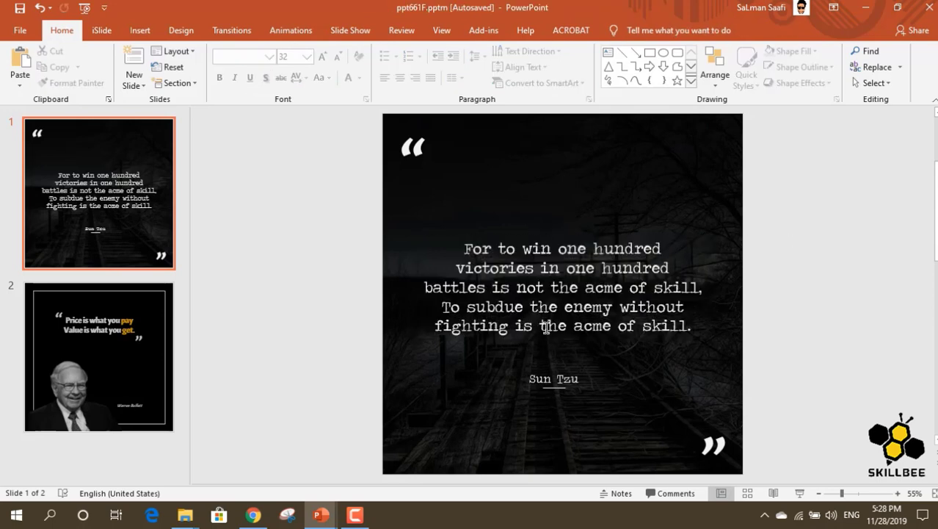
mouse_move(328, 515)
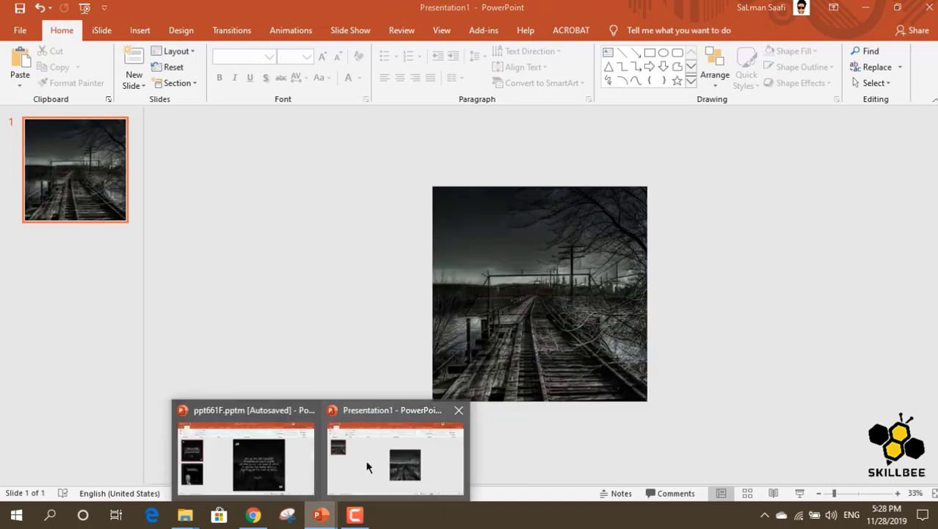
click(365, 459)
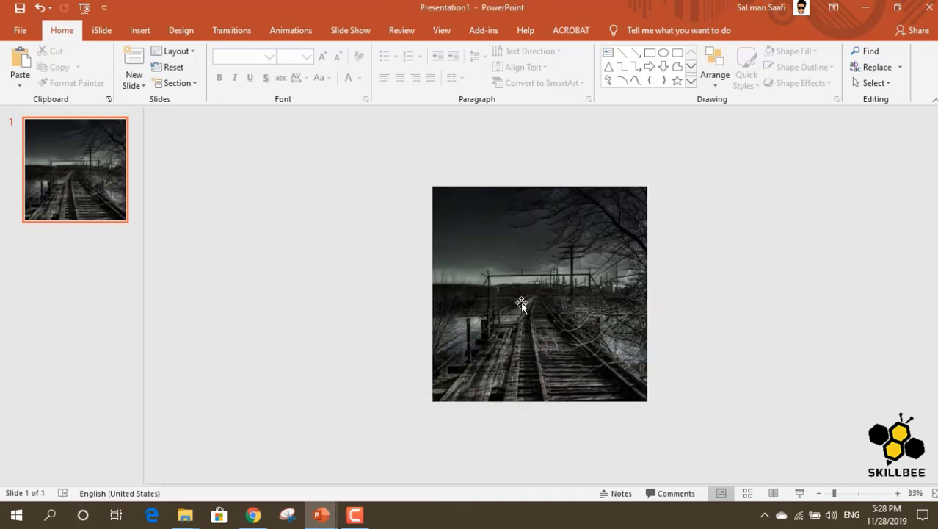
scroll(522, 301, up, 2)
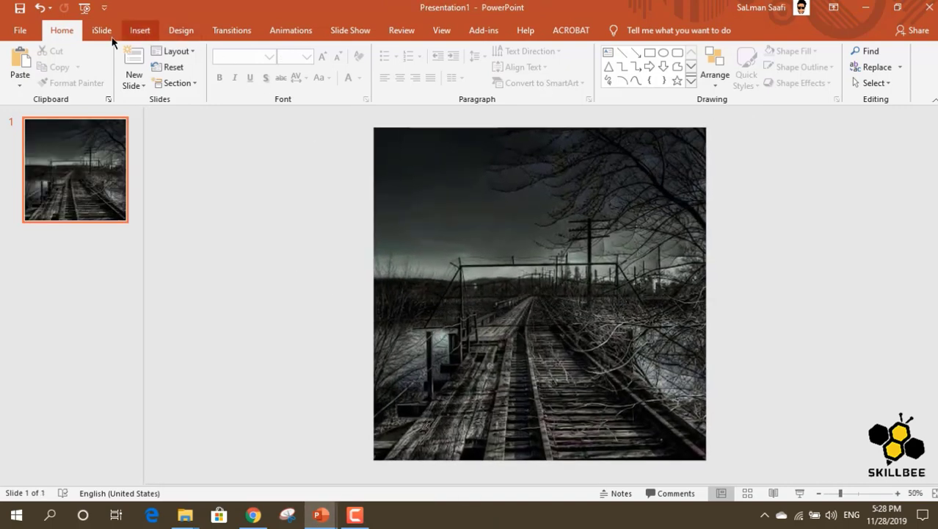
Step: Insert a first-style WordArt box and move it to the slide's left edge
click(140, 30)
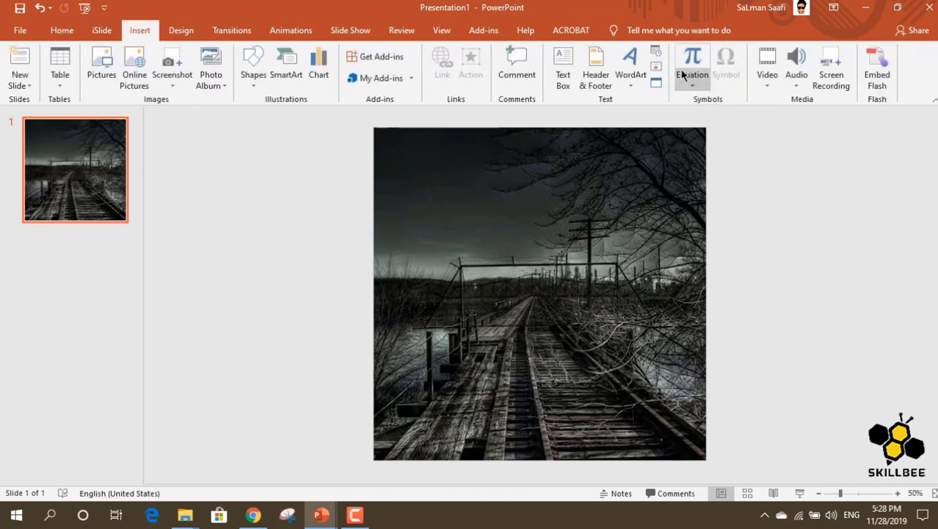
click(631, 73)
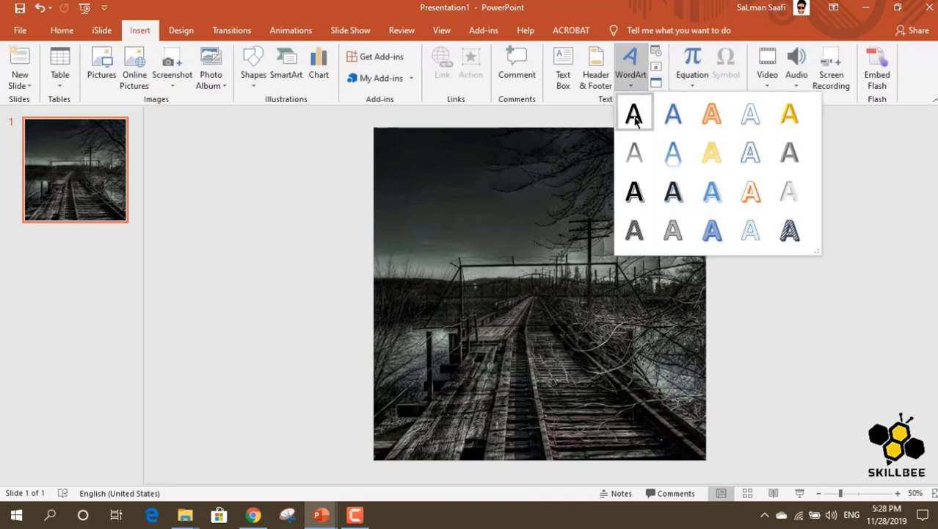
click(627, 141)
click(551, 285)
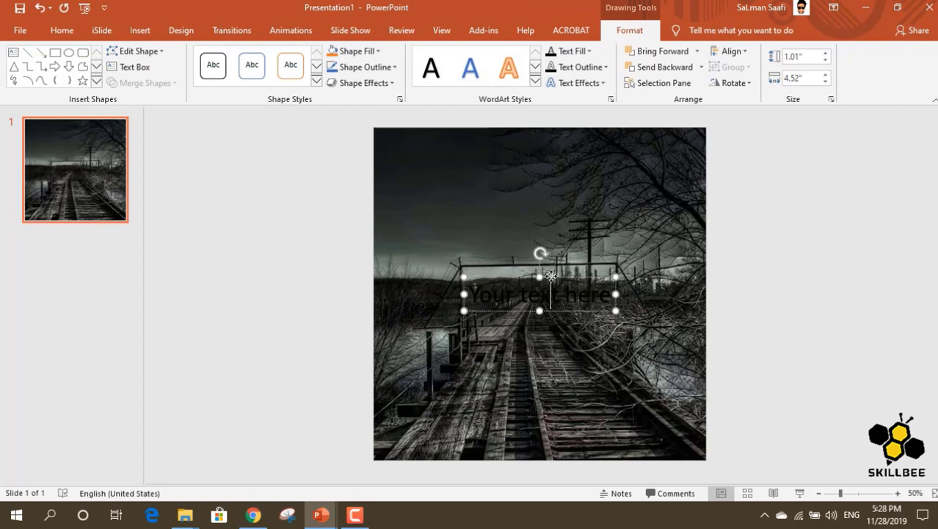
drag(551, 276, 304, 284)
Step: Replace the WordArt placeholder text with the pasted Sun Tzu quote
triple_click(307, 306)
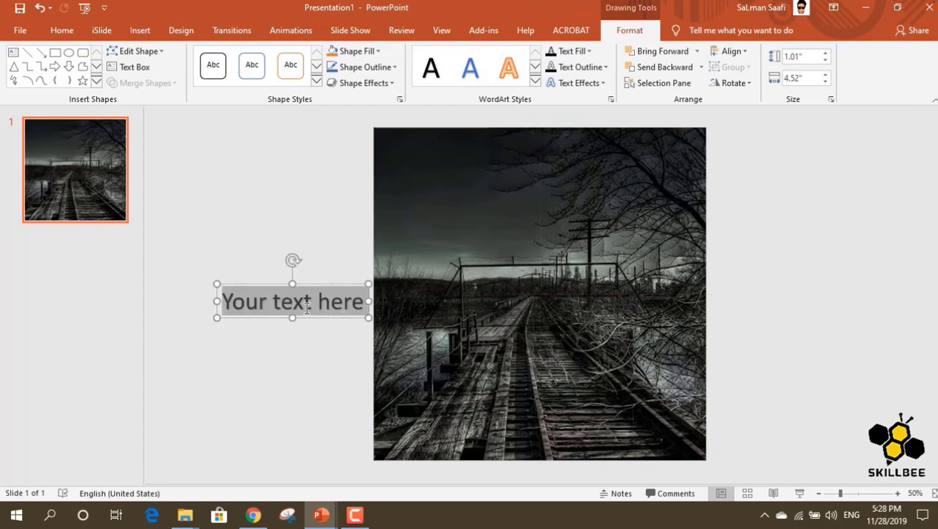
key(ctrl+v)
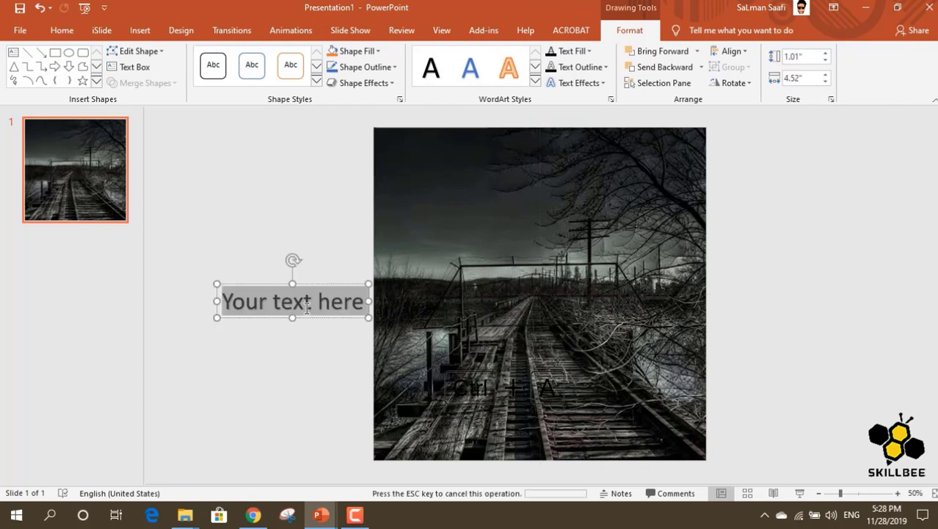
scroll(703, 301, down, 3)
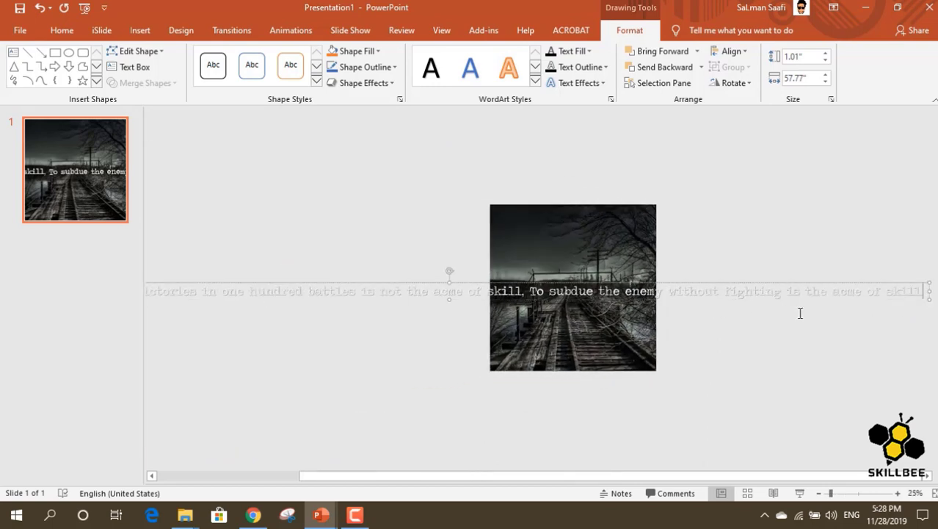
click(62, 30)
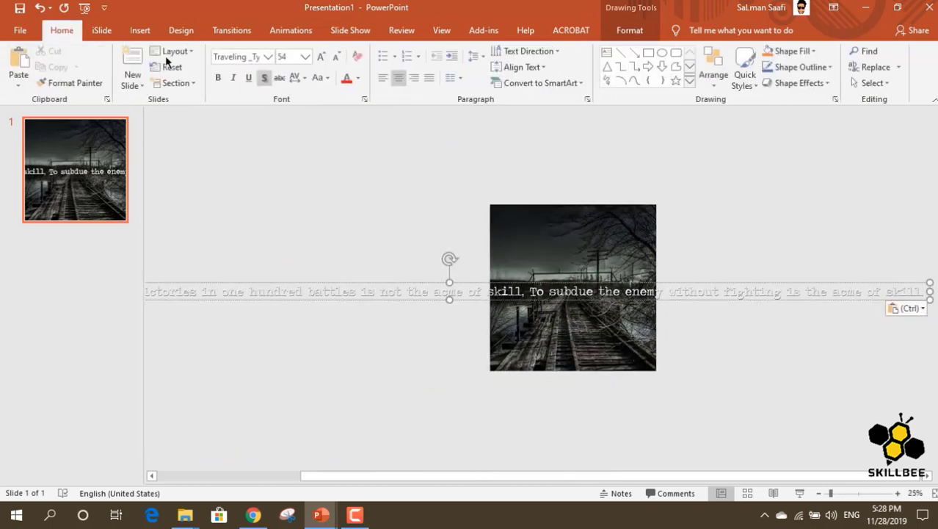
Step: Set the quote in Traveling _Typewriter at 32 pt, narrowed and centred on the slide
click(270, 57)
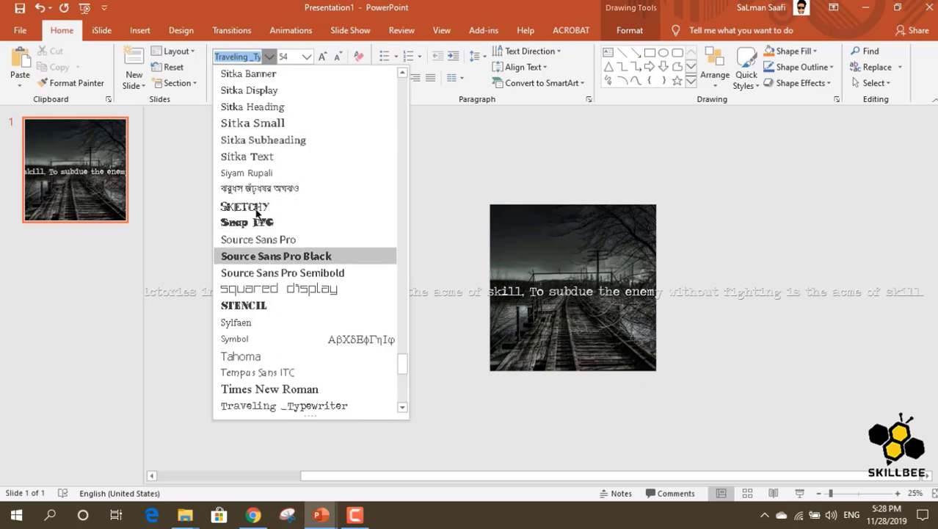
scroll(271, 378, down, 3)
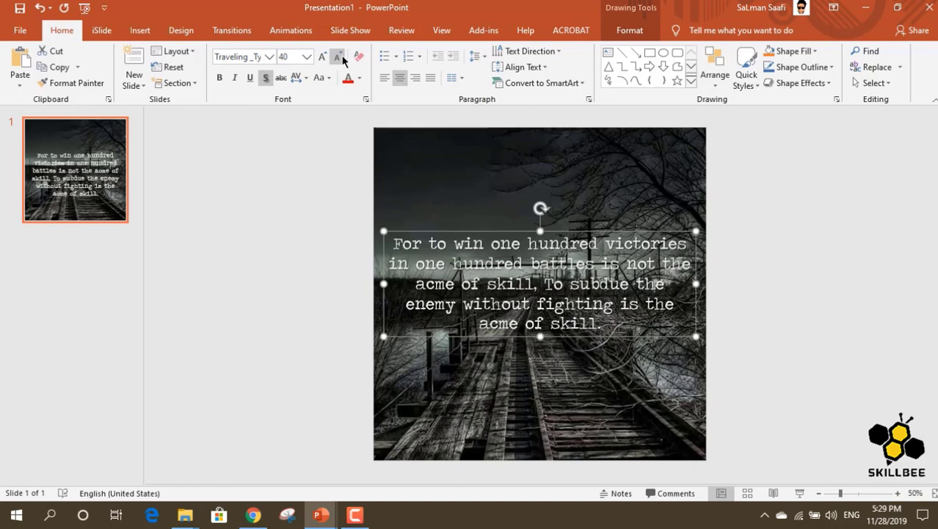
click(342, 58)
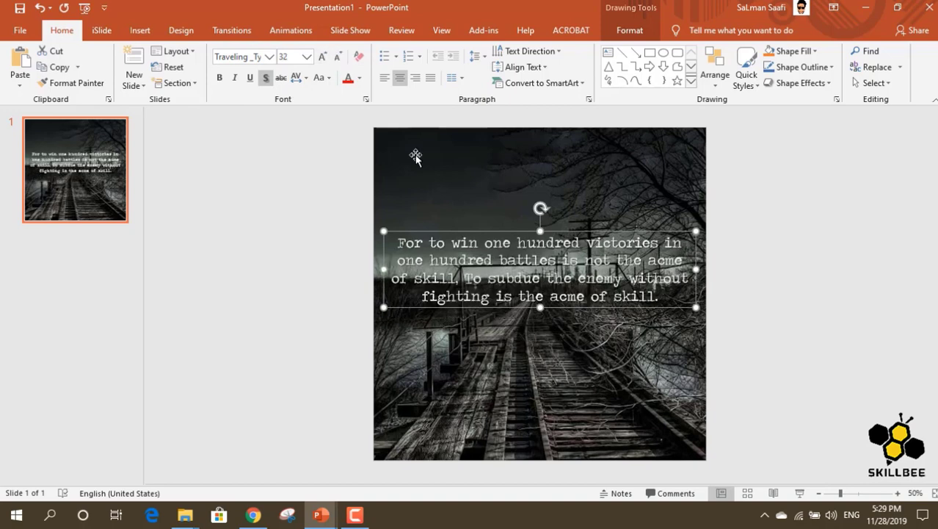
drag(517, 239, 514, 269)
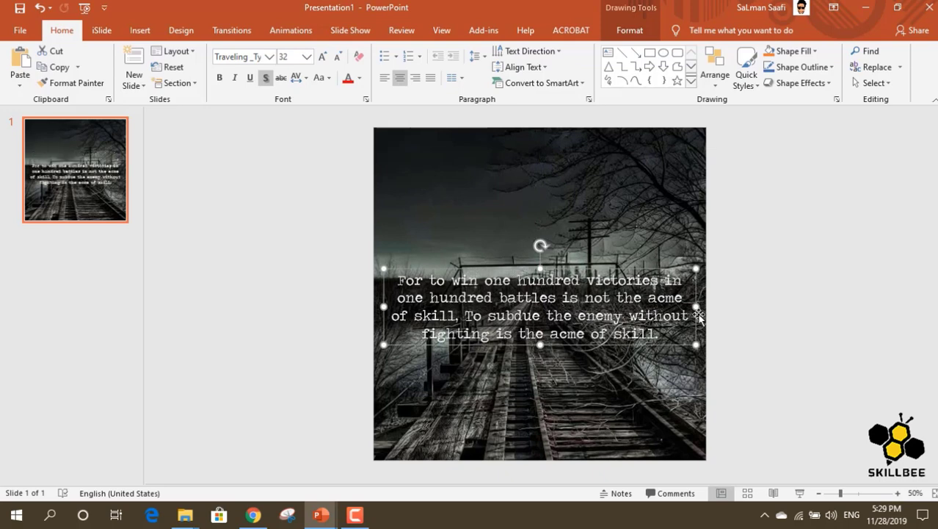
drag(688, 307, 674, 303)
mouse_move(605, 239)
mouse_down()
mouse_move(602, 223)
mouse_move(600, 246)
mouse_up()
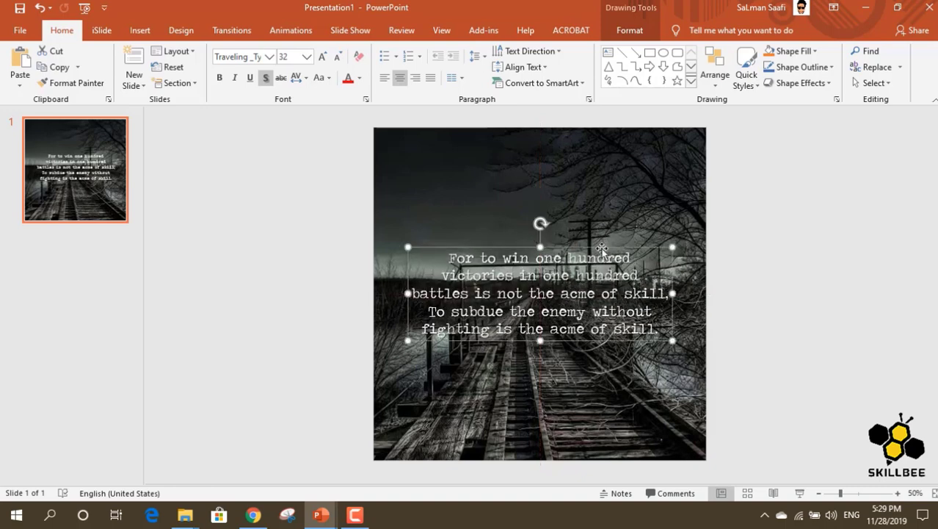
click(778, 271)
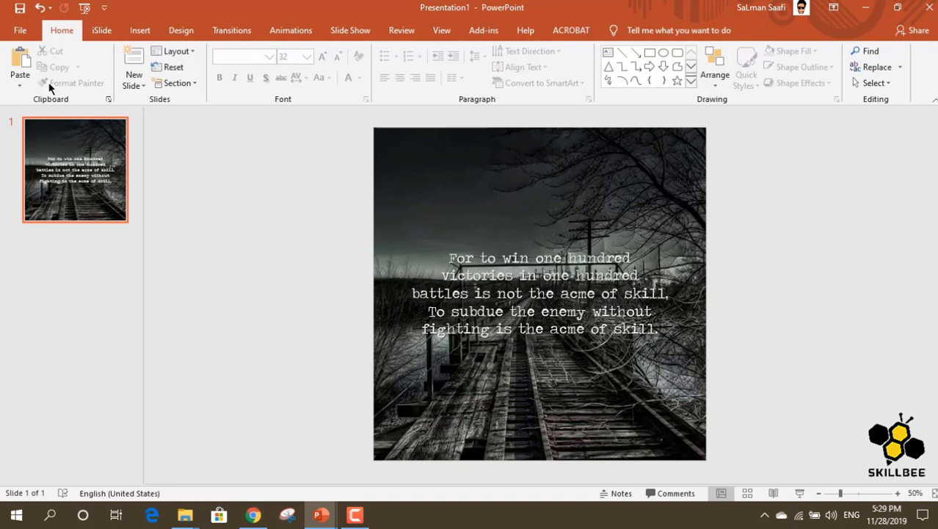
Step: Draw a slide-covering rectangle with no outline and a black fill
click(140, 30)
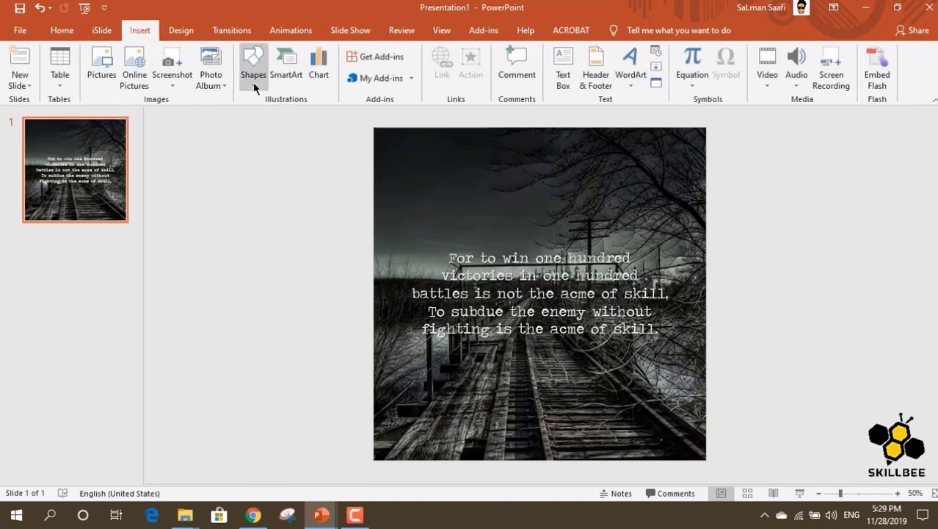
click(253, 82)
click(289, 110)
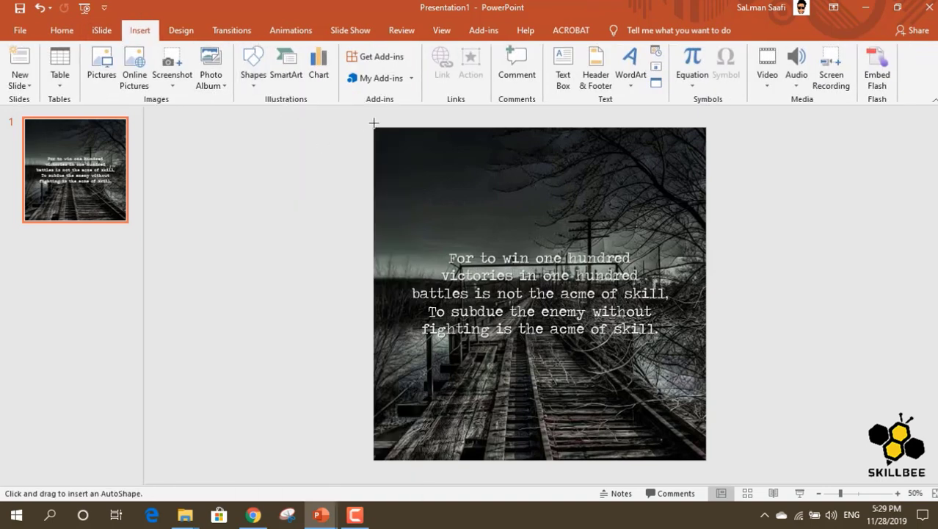
mouse_move(373, 127)
mouse_down()
mouse_move(480, 248)
mouse_move(661, 396)
mouse_move(706, 461)
mouse_up()
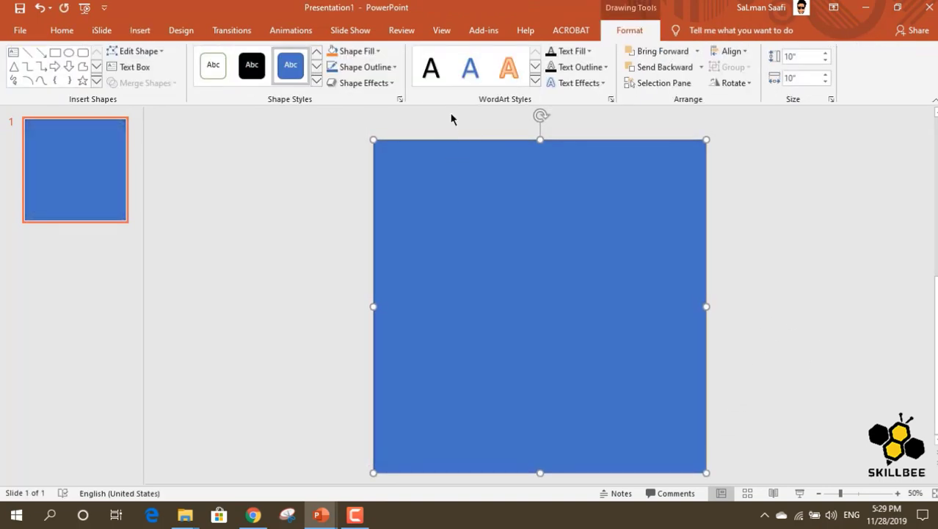
click(381, 67)
click(368, 193)
click(352, 51)
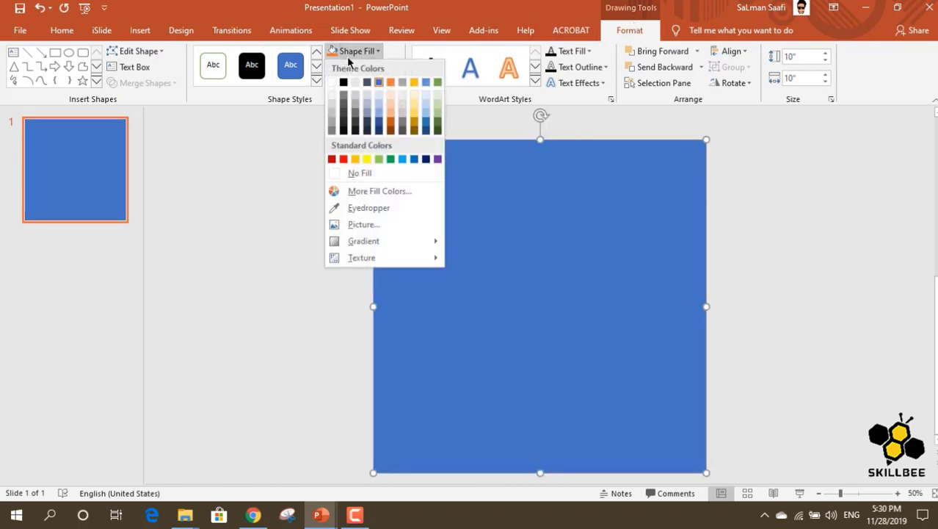
click(343, 82)
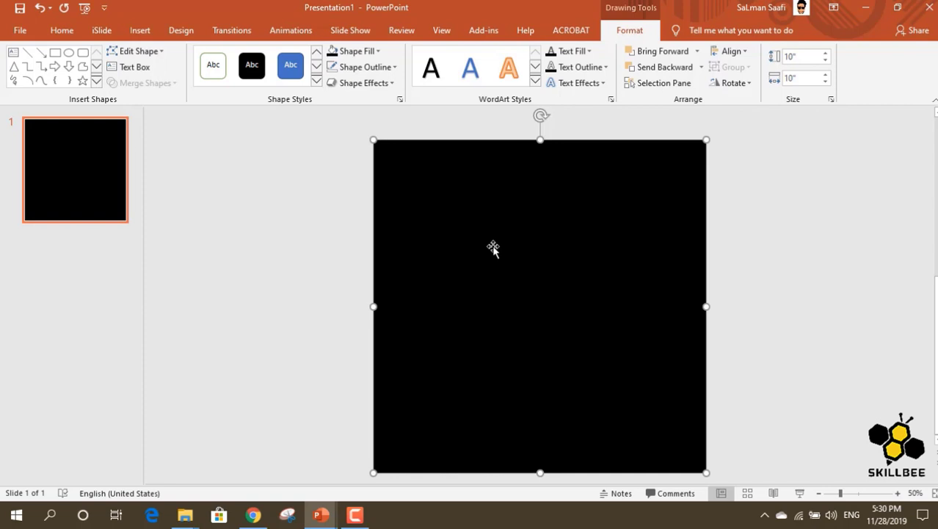
Step: Give the black rectangle's fill 25% transparency
click(400, 100)
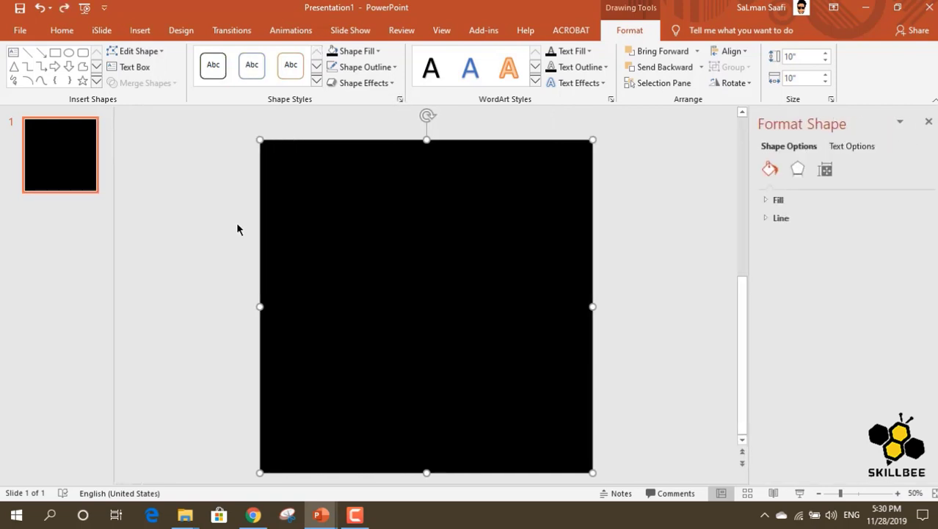
click(770, 201)
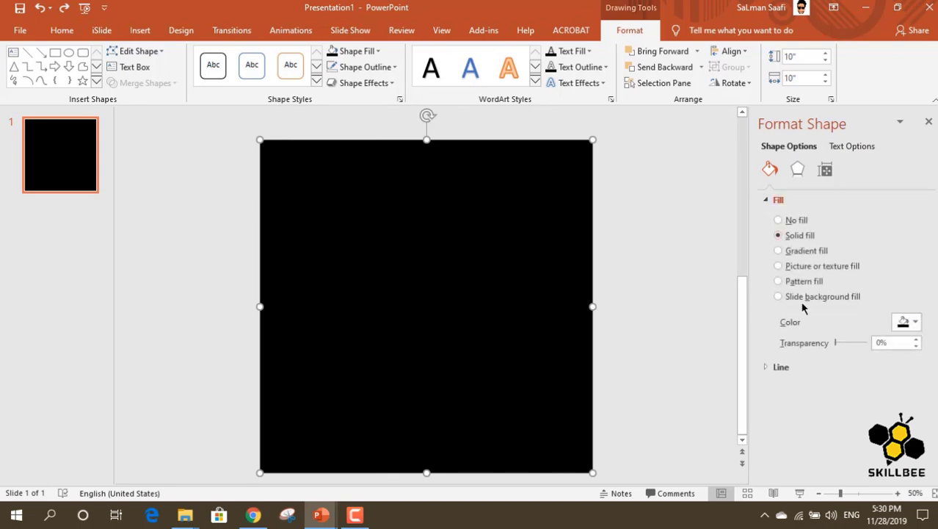
drag(835, 345, 844, 353)
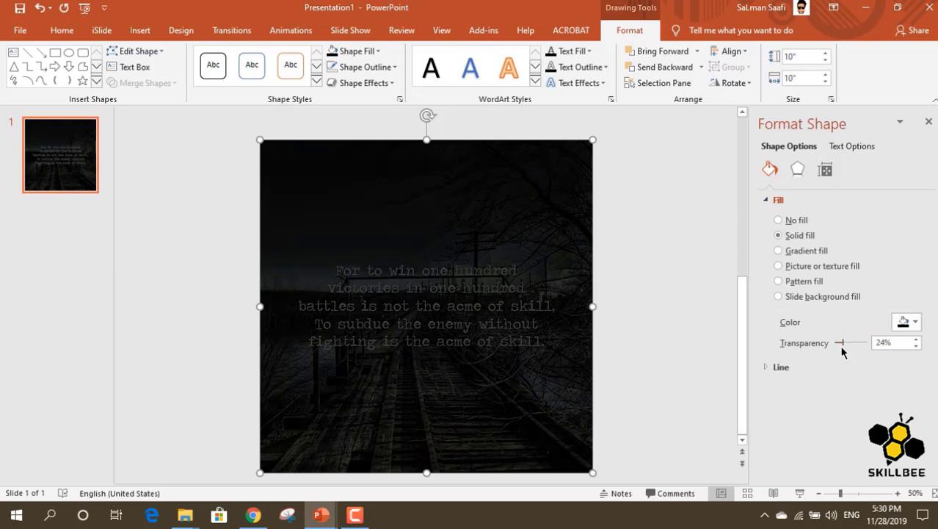
click(929, 121)
Step: Select the quote box beneath the overlay and bring it to the front
mouse_move(279, 181)
mouse_down()
mouse_move(791, 443)
mouse_move(802, 409)
mouse_up()
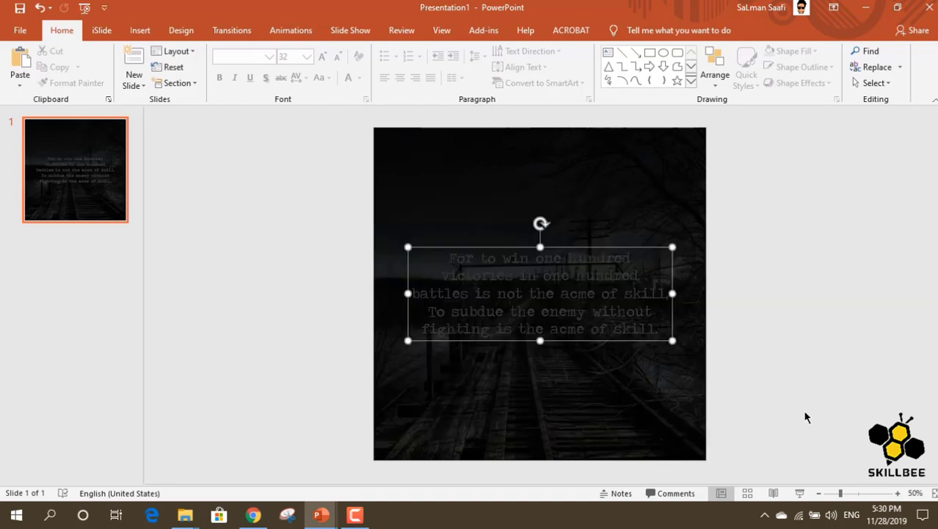
right_click(562, 250)
click(601, 332)
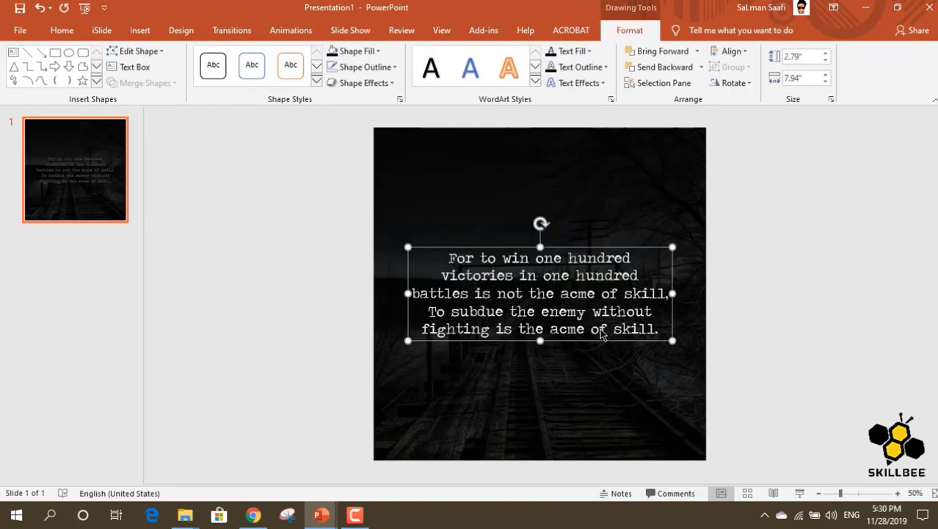
click(774, 252)
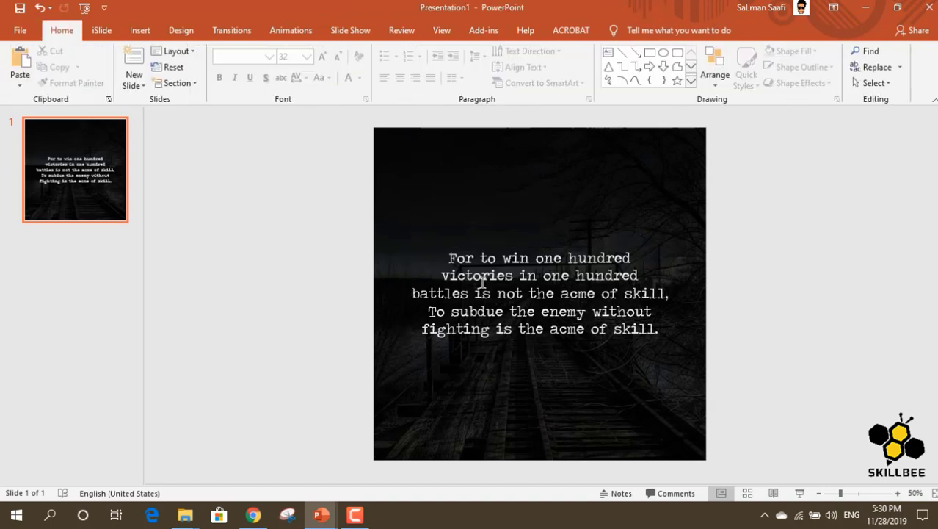
Step: Duplicate the quote box below the quote and replace its text with 'Sun Tzu'
click(520, 259)
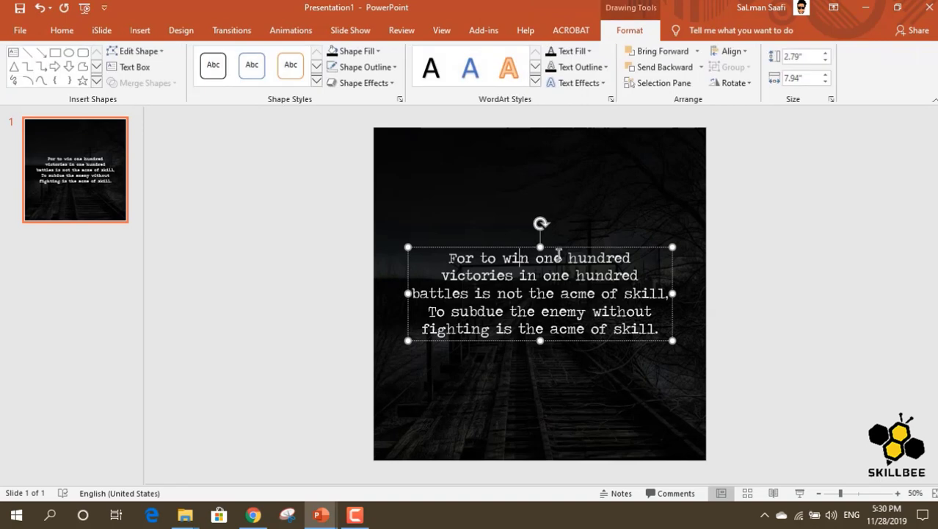
click(560, 247)
ctrl+drag(561, 247, 560, 259)
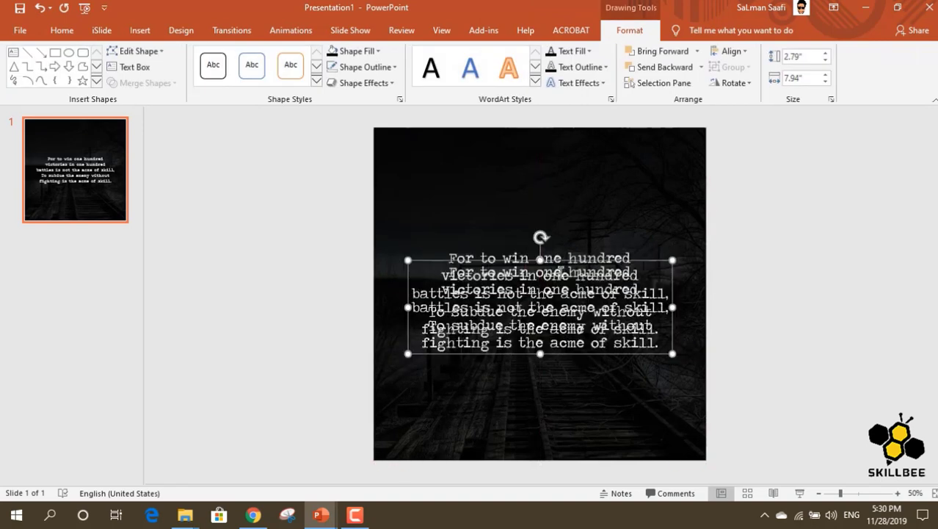
drag(626, 264, 626, 358)
triple_click(579, 395)
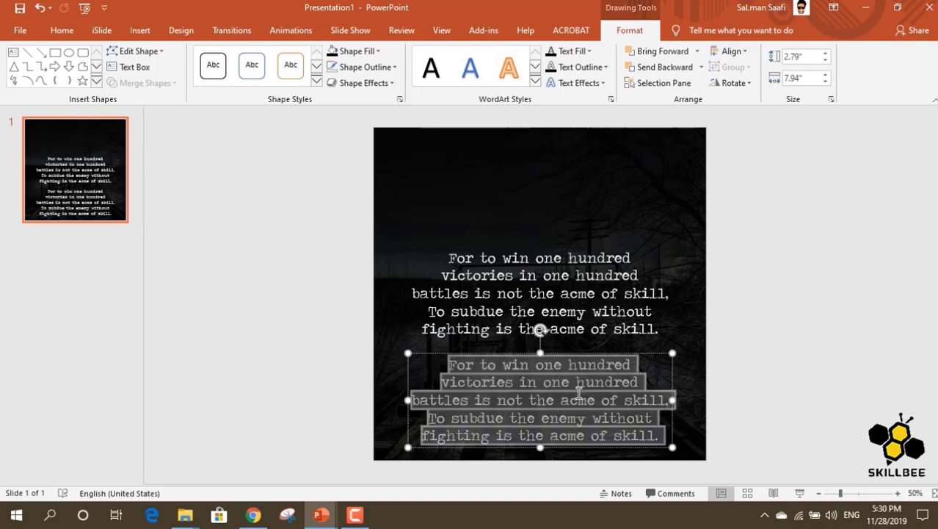
key(BackSpace)
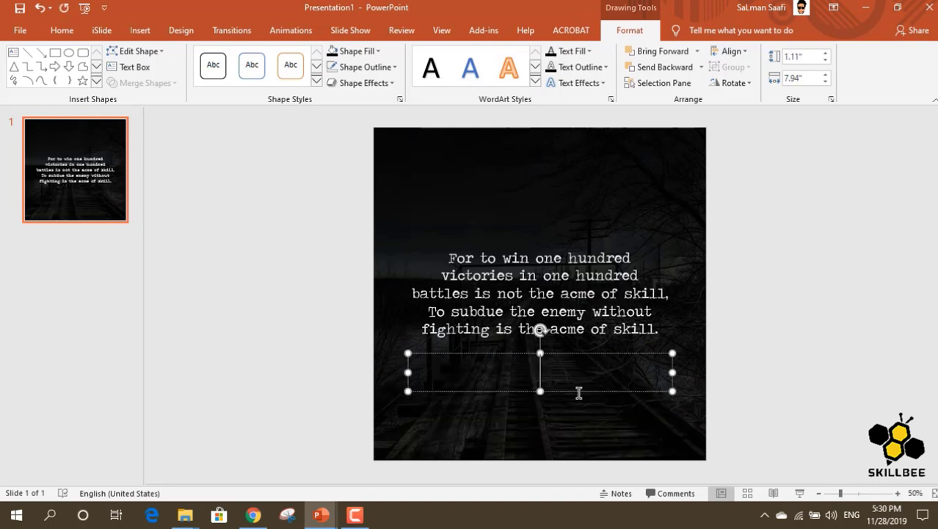
text(Sun T)
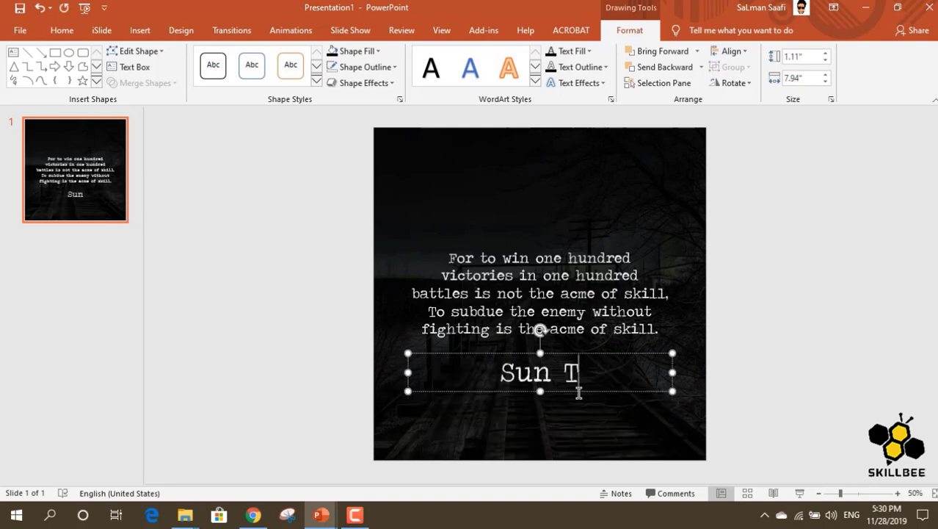
text(zu)
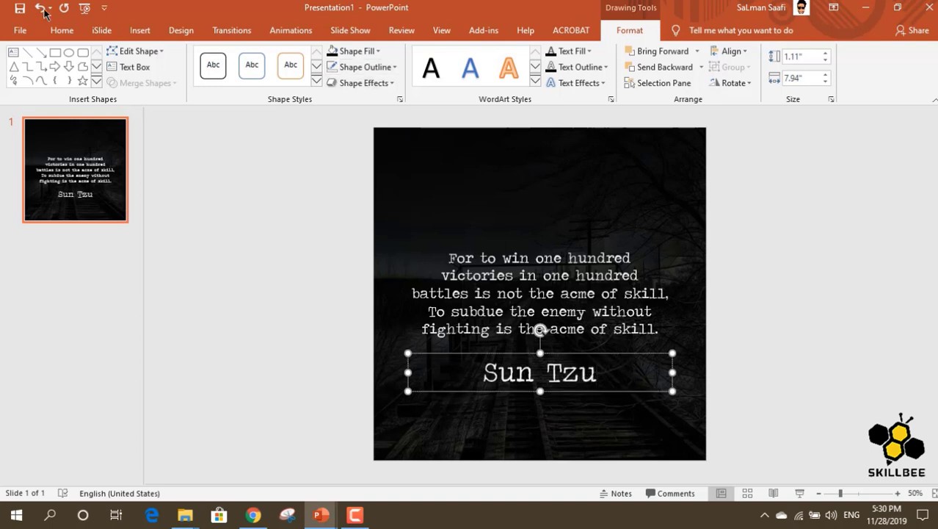
Step: Shrink 'Sun Tzu' to 24 pt and centre it beneath the quote
click(62, 30)
click(338, 57)
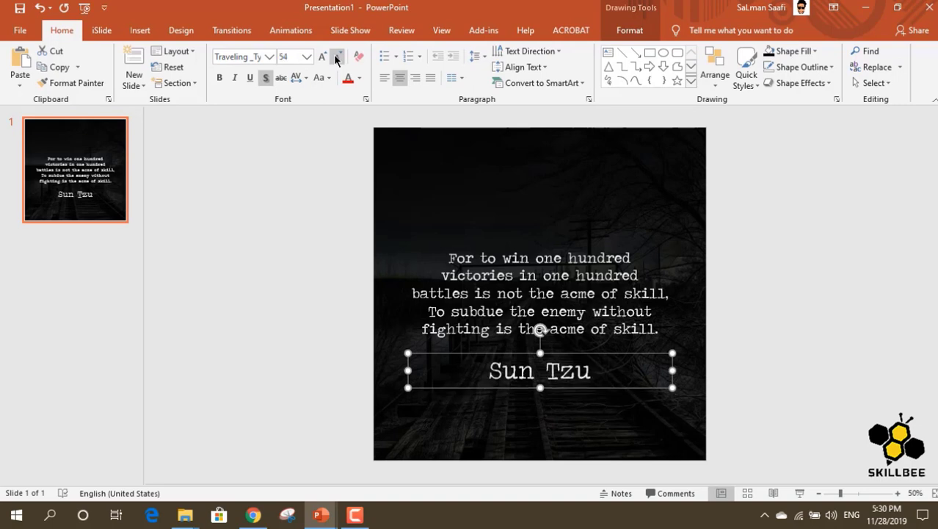
click(338, 57)
click(337, 57)
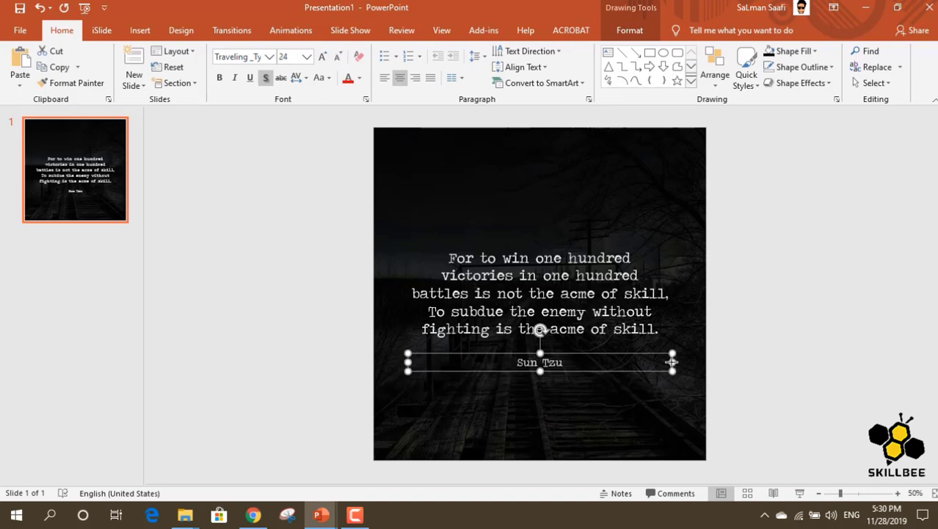
drag(672, 362, 566, 375)
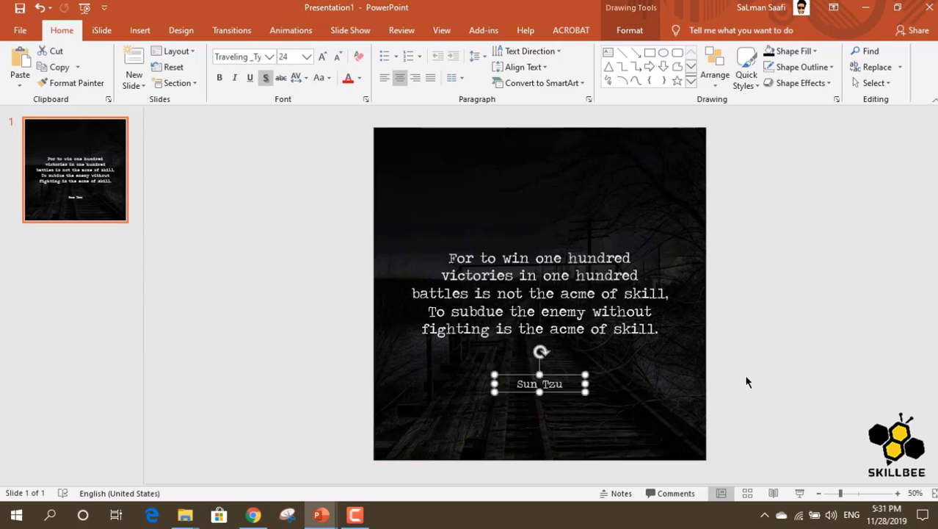
click(327, 352)
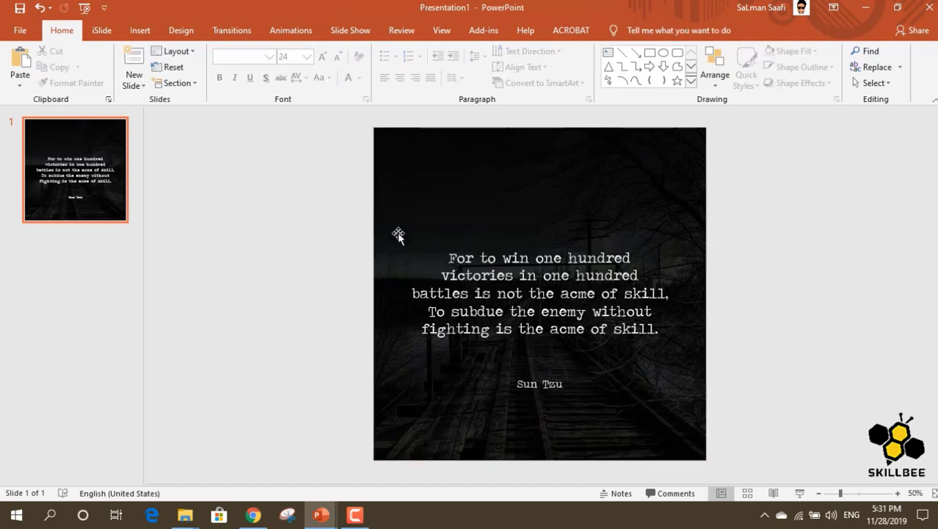
Step: Draw a short straight line beneath the Sun Tzu attribution
click(140, 30)
click(246, 77)
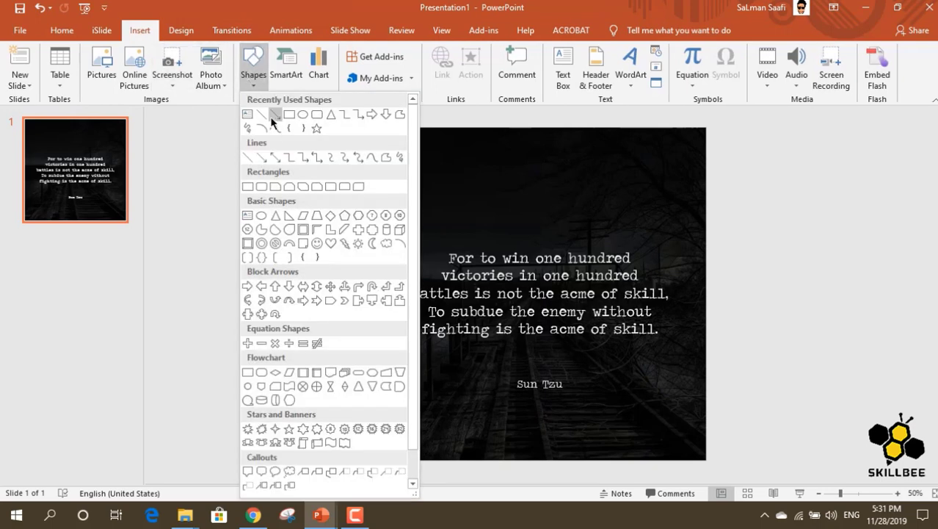
click(261, 115)
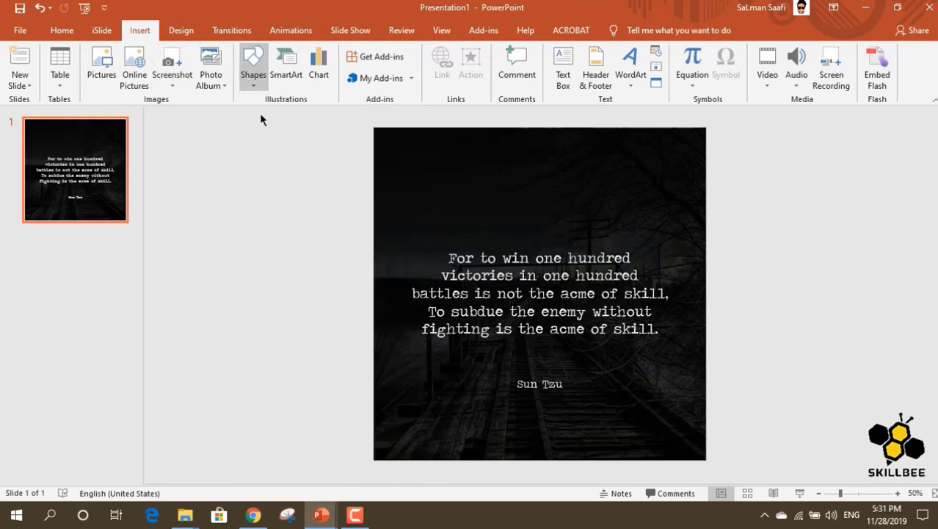
ctrl+scroll(521, 405, up, 2)
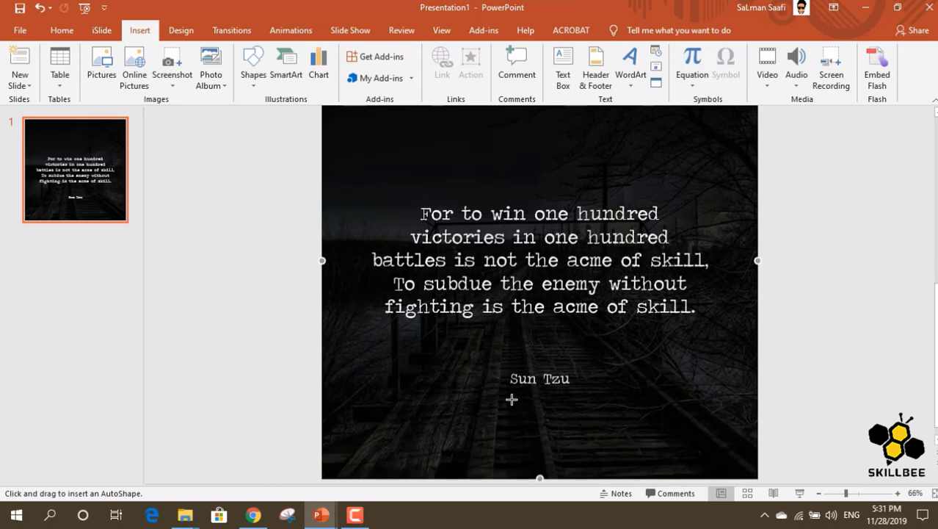
drag(525, 391, 554, 390)
Step: Make the line white, then select both the quote and Sun Tzu text boxes
click(364, 66)
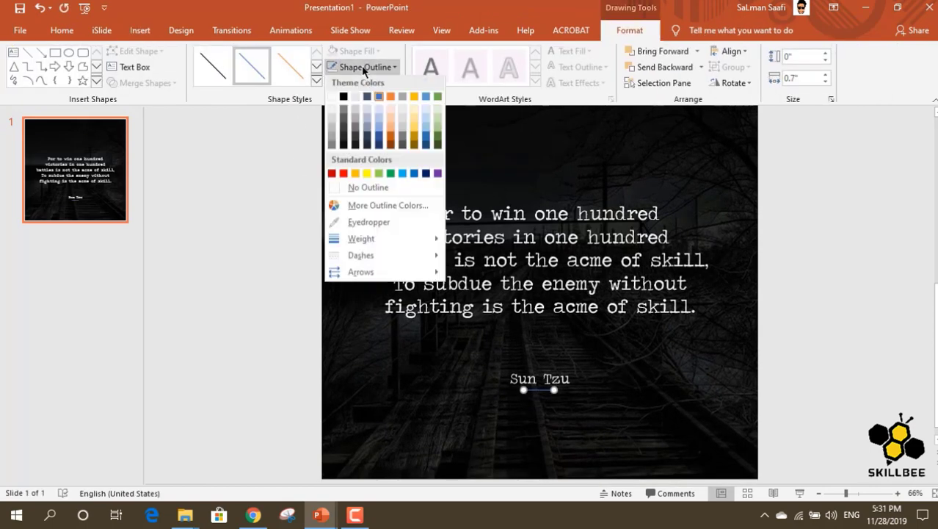
click(332, 100)
click(233, 335)
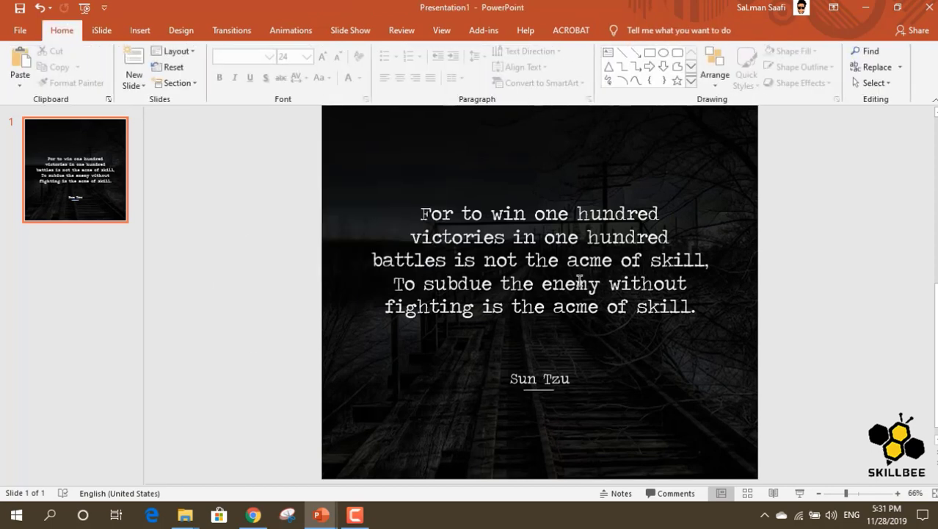
click(500, 220)
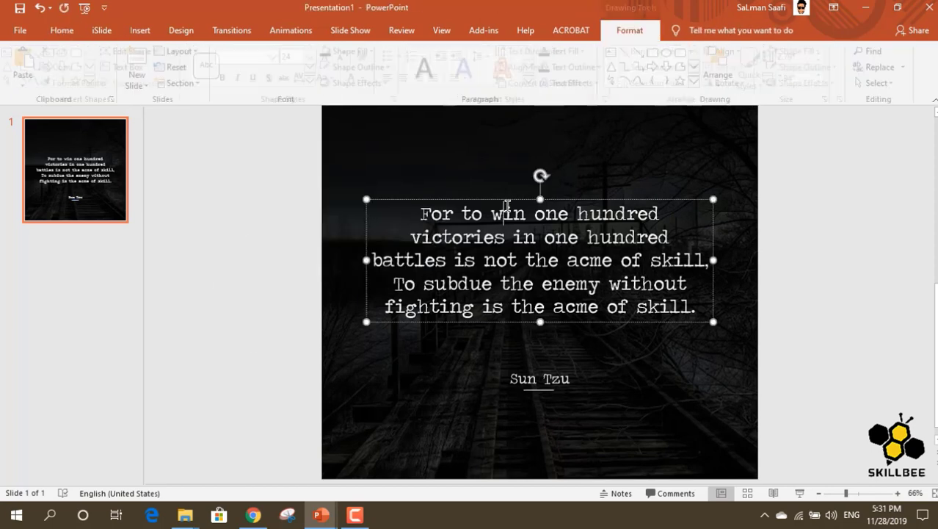
shift+click(532, 378)
Step: Duplicate the Sun Tzu text box, clear its text, and move the copy to the top-left
click(227, 286)
scroll(228, 281, down, 1)
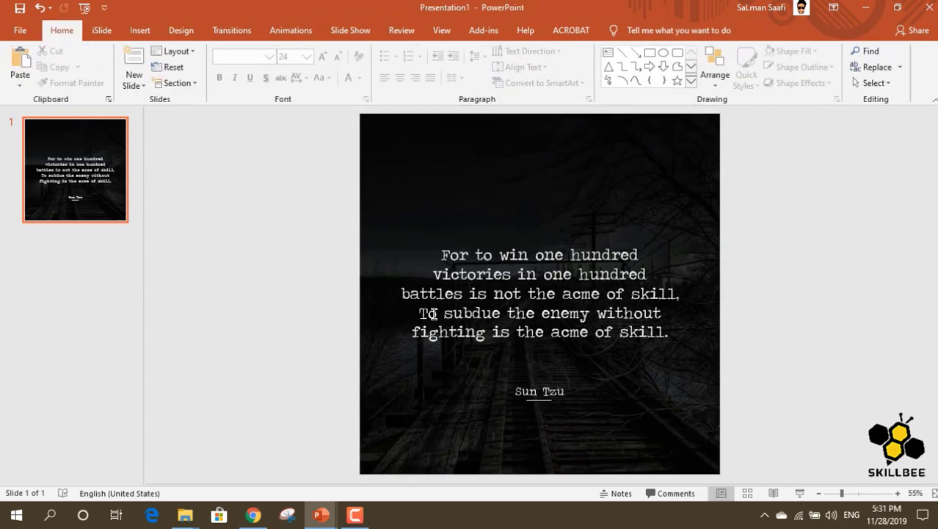
scroll(300, 280, down, 1)
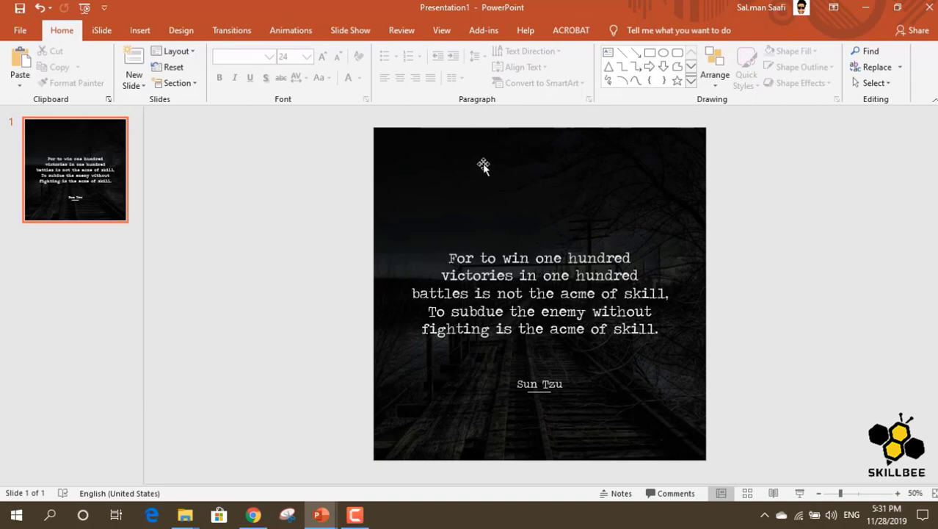
click(528, 378)
drag(528, 378, 390, 352)
key(ctrl+a)
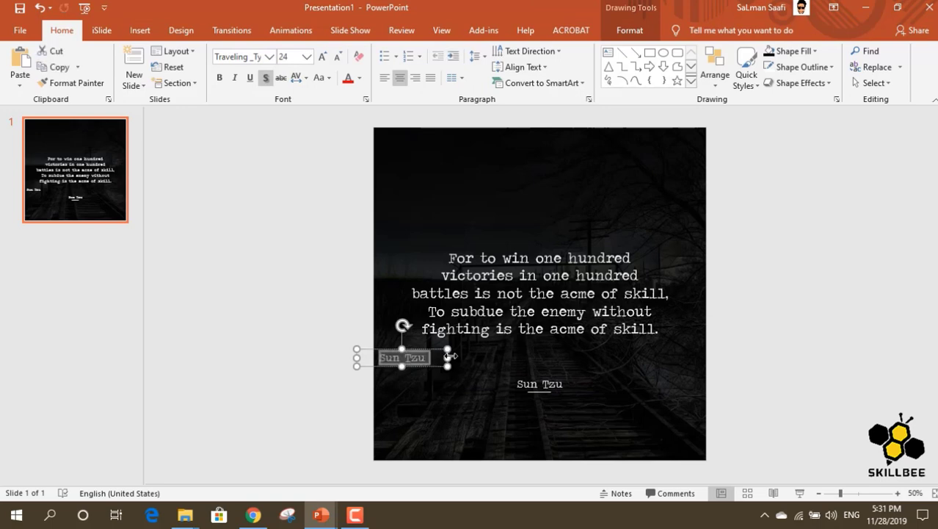
key(Delete)
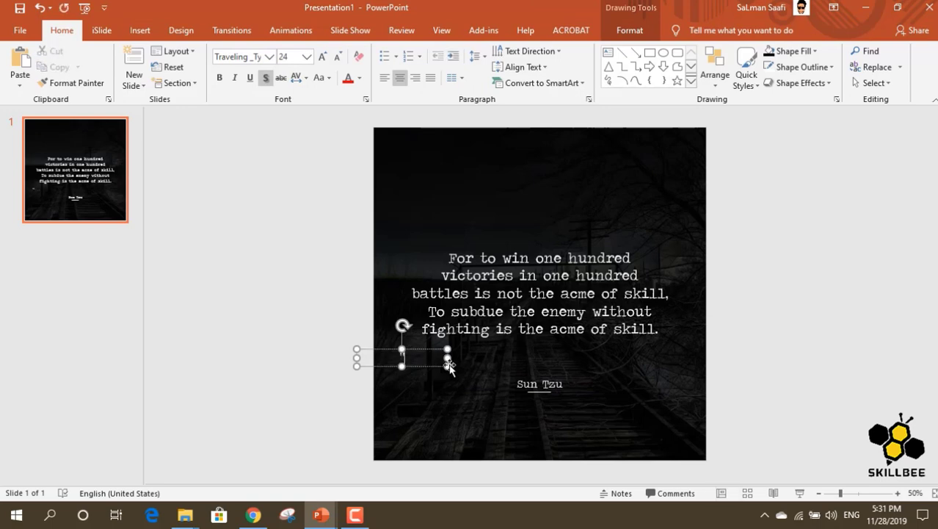
drag(419, 347, 456, 174)
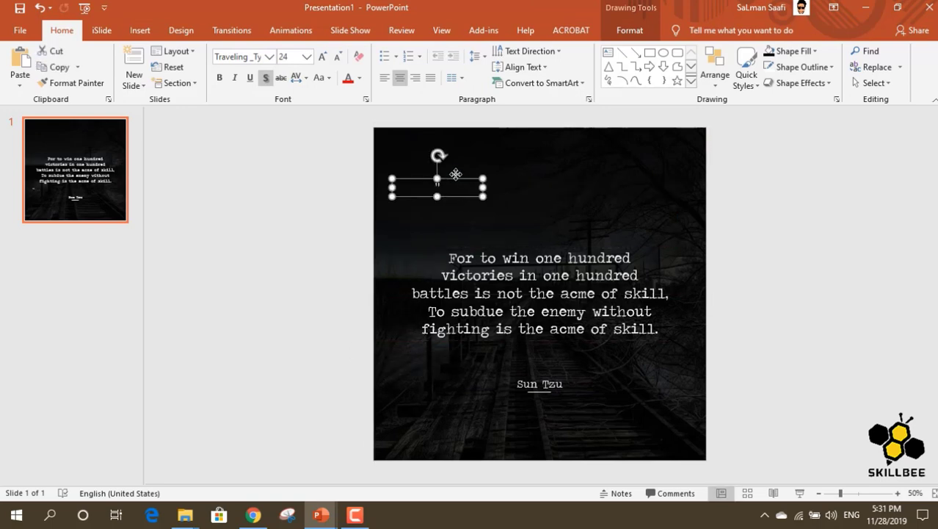
Step: Set the new box's quotation mark to the Acme font at size 115
click(269, 56)
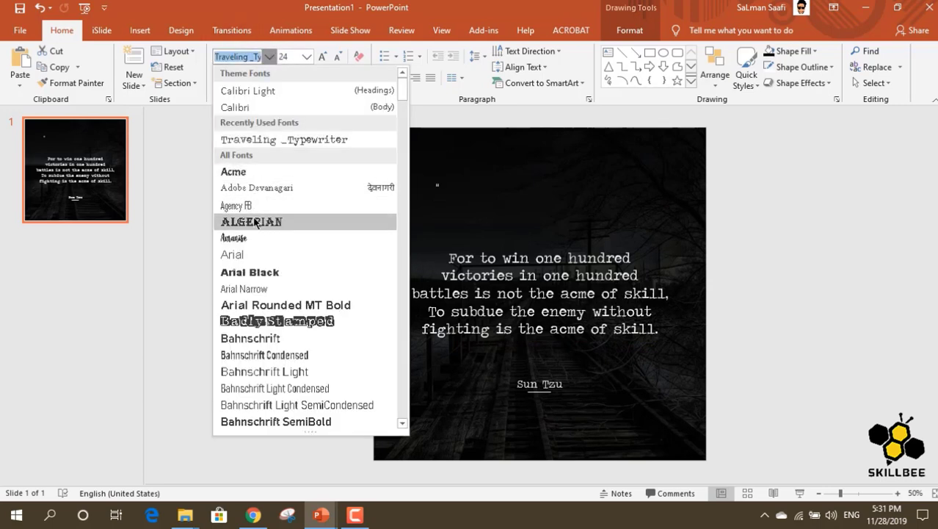
click(249, 175)
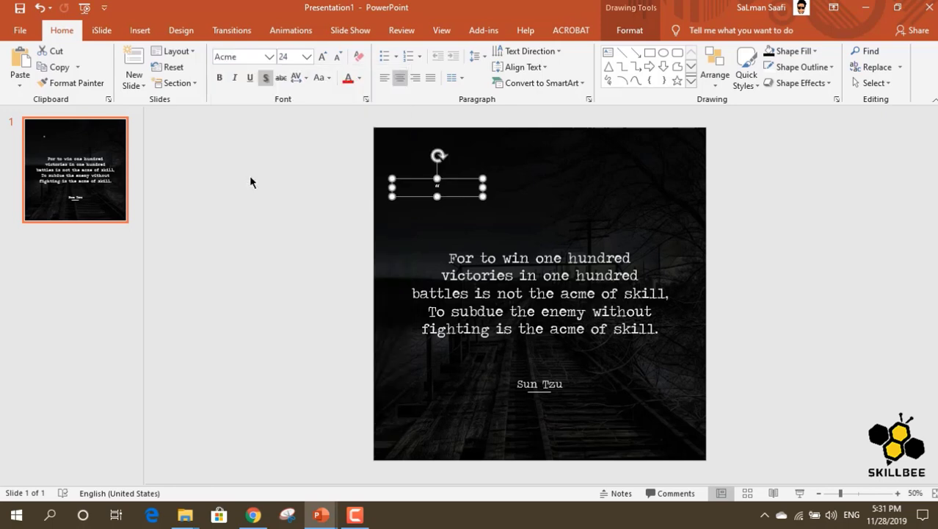
click(323, 57)
click(323, 56)
click(323, 56)
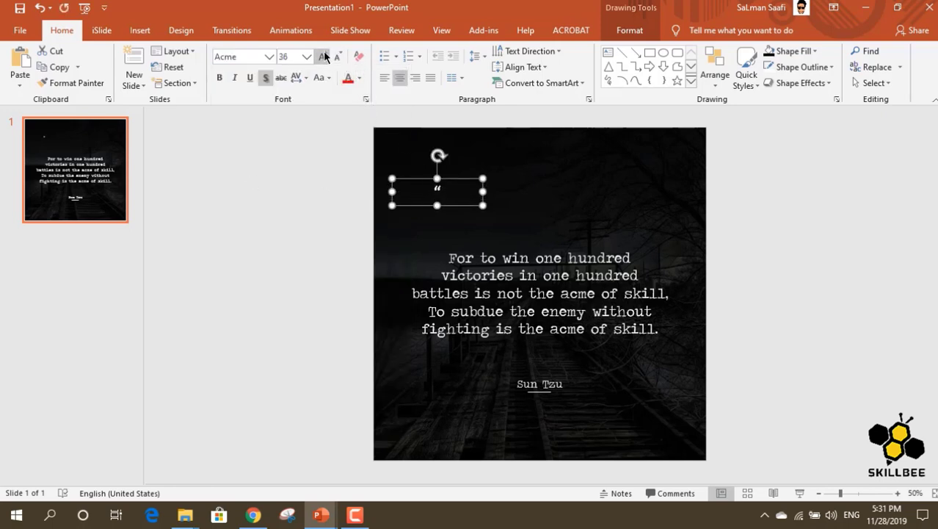
click(323, 57)
click(323, 56)
click(323, 57)
click(323, 56)
click(323, 57)
click(323, 56)
click(323, 56)
click(323, 57)
click(323, 56)
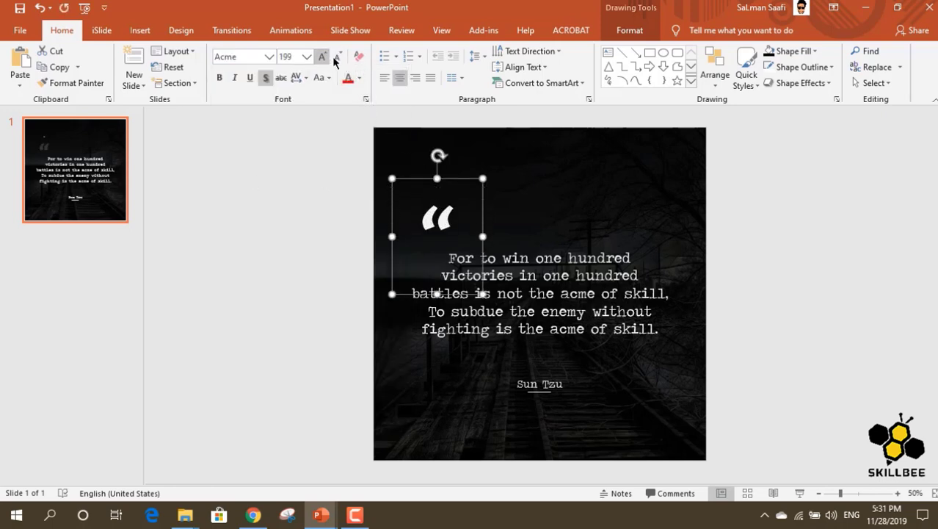
click(337, 57)
click(337, 57)
click(337, 57)
click(336, 59)
click(335, 59)
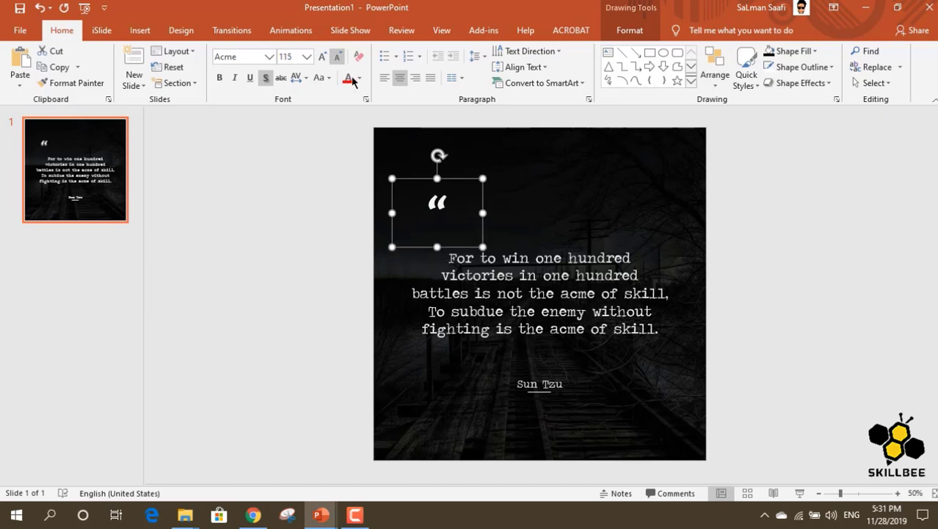
Step: Place the opening mark top-left and rotate a bottom-right copy 180° into a closing mark
drag(473, 178, 705, 419)
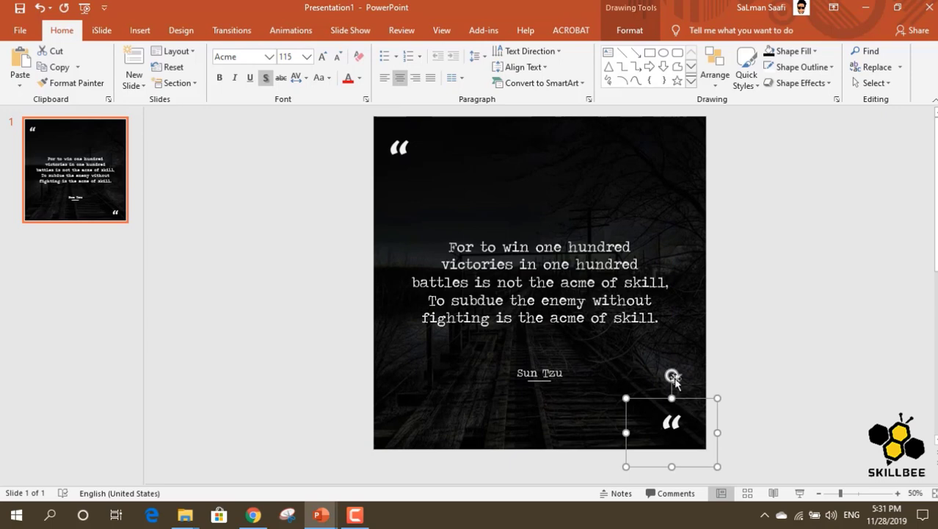
drag(672, 376, 672, 478)
mouse_move(687, 379)
mouse_down()
mouse_move(683, 371)
mouse_move(694, 376)
mouse_up()
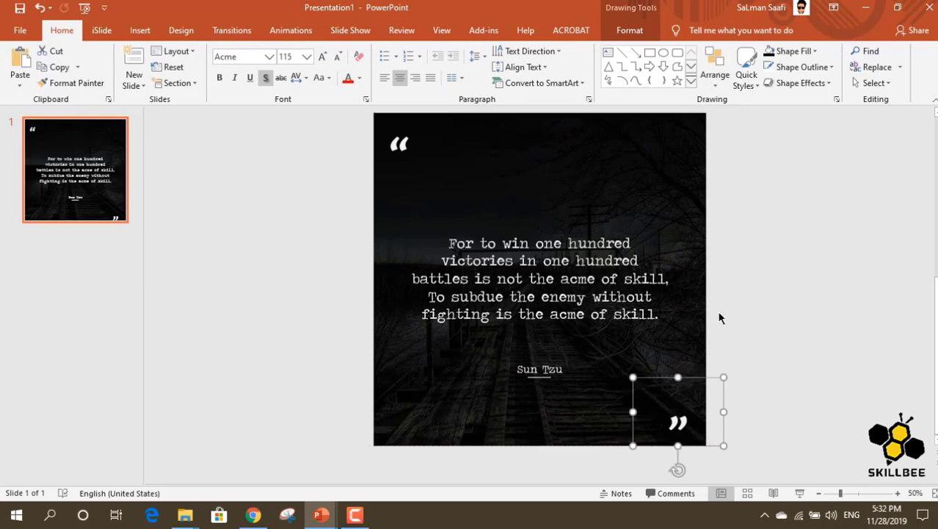
click(793, 212)
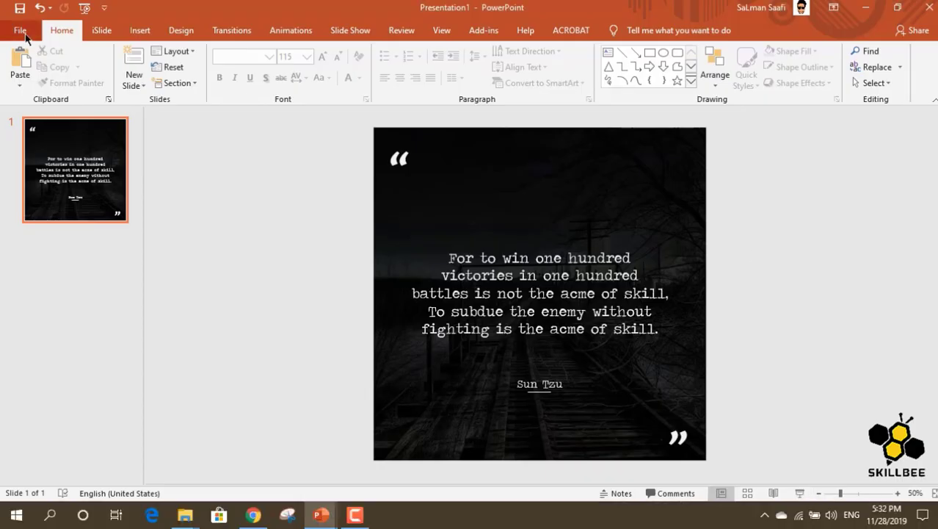
Step: Save the poster as 'Sun Tzu Quote' in Pictures > Camera Roll, bringing up the file type options
click(21, 31)
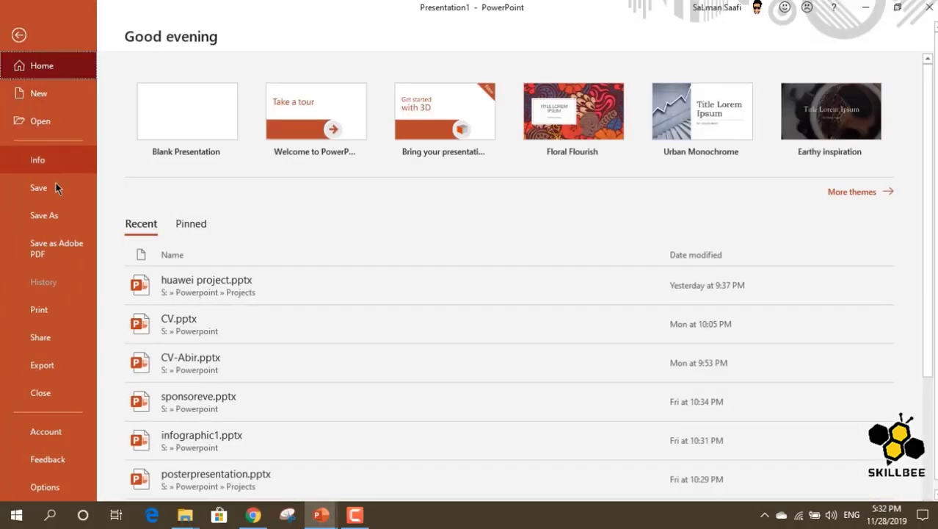
click(50, 216)
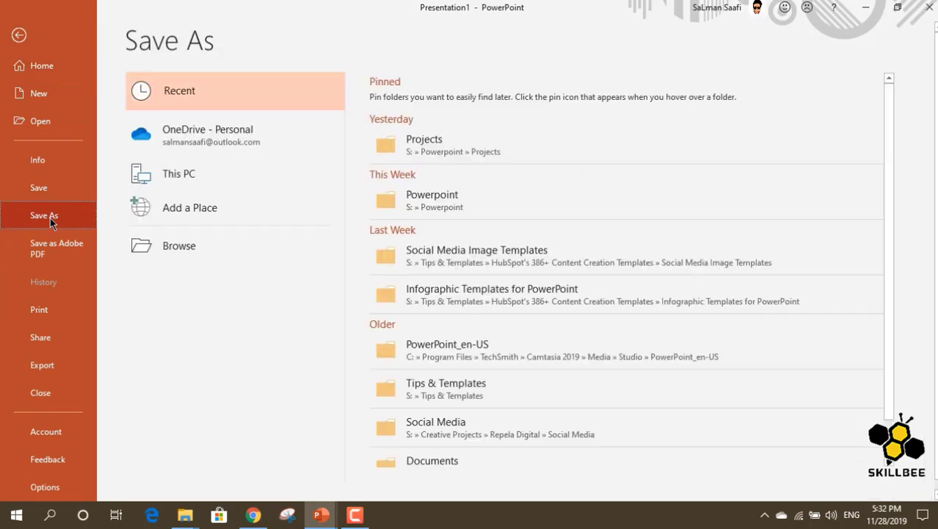
click(187, 249)
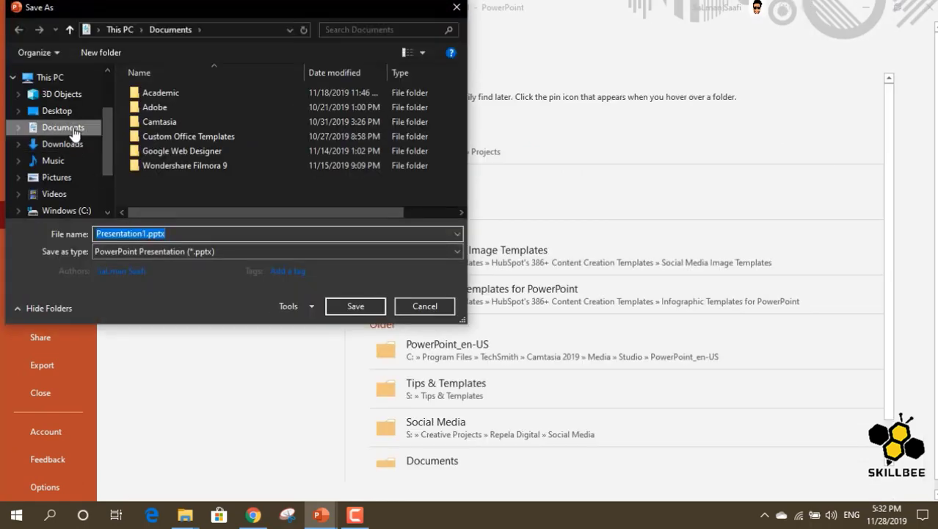
click(66, 177)
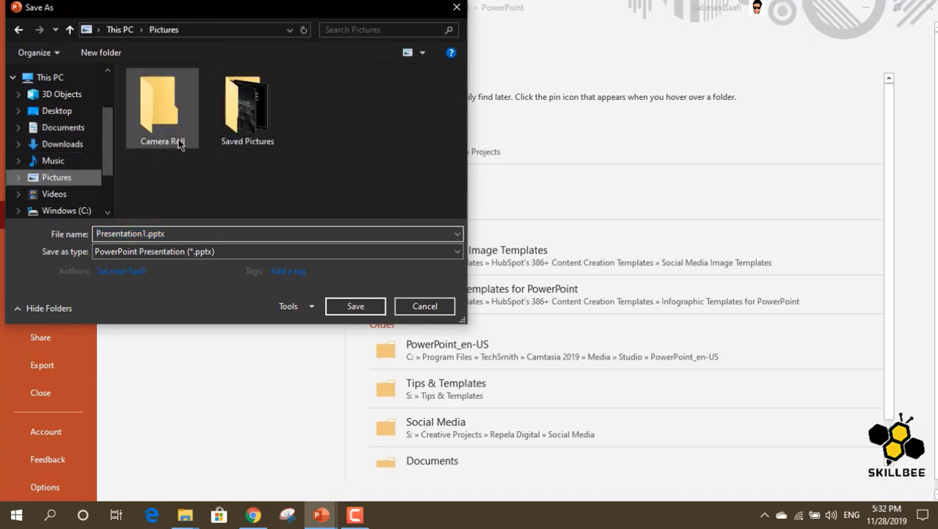
double_click(180, 143)
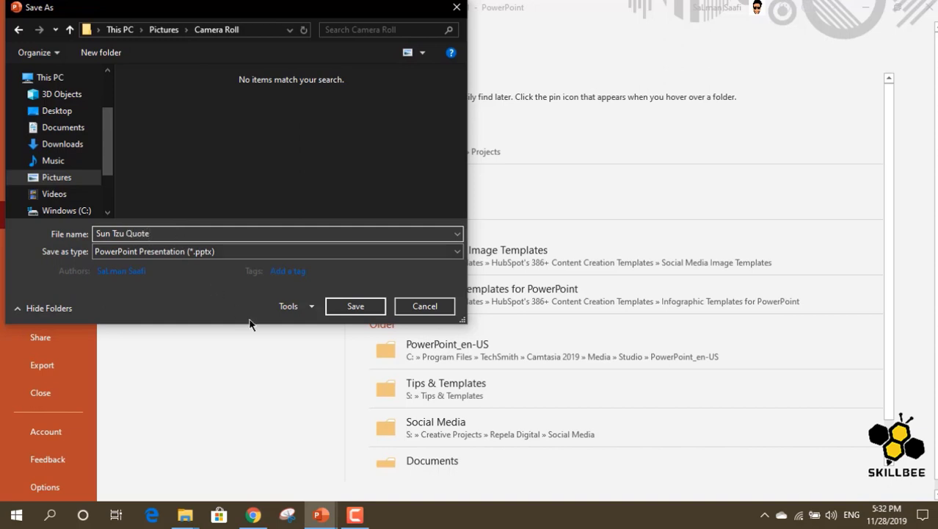
click(331, 251)
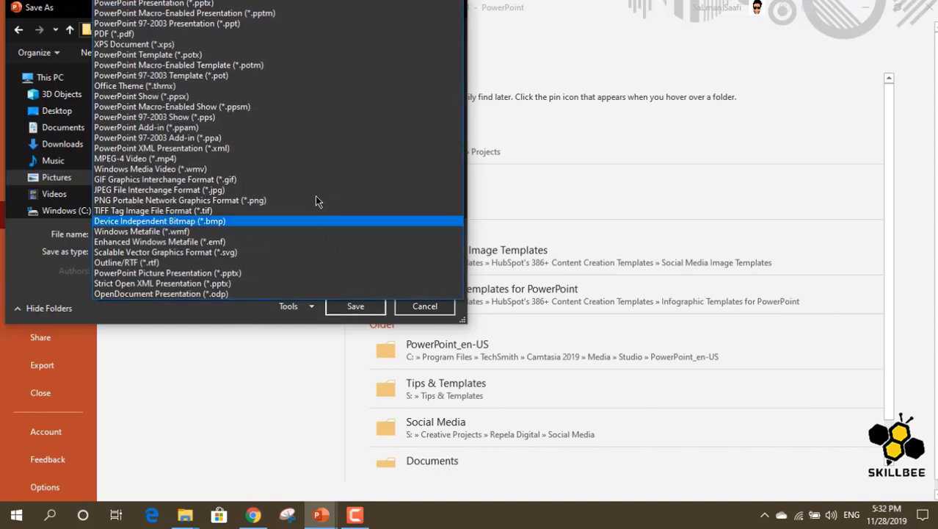